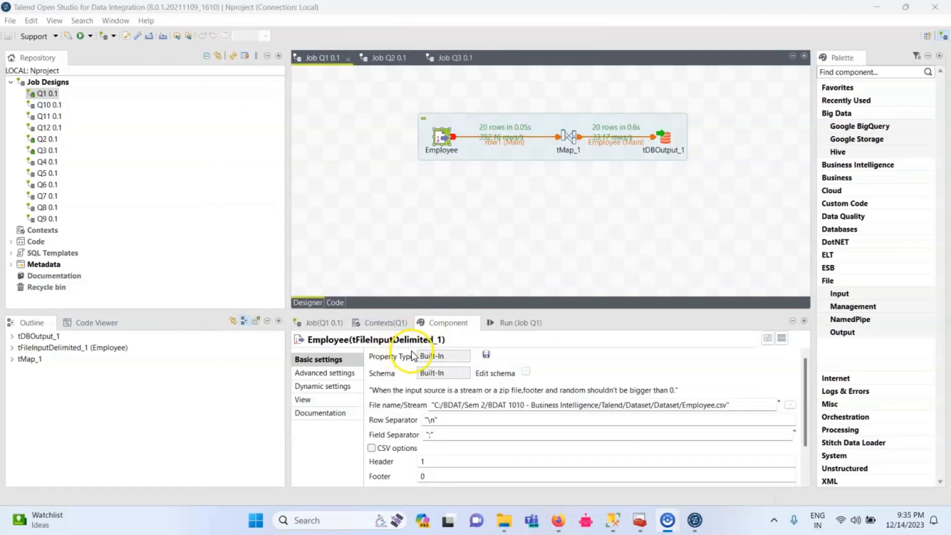
Review the tMap_1 column mapping and the tDBOutput_1 connection settings in job Q1.
double_click(566, 141)
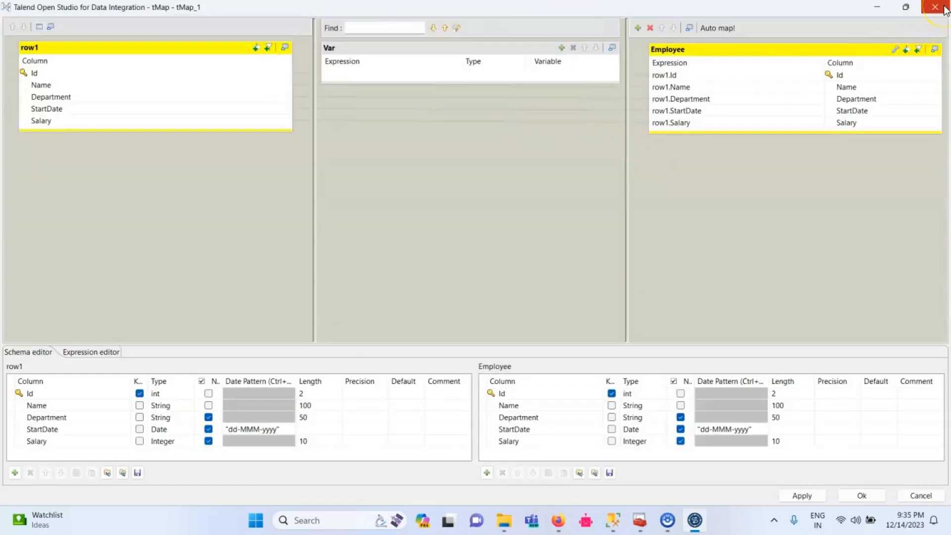
left_click(945, 10)
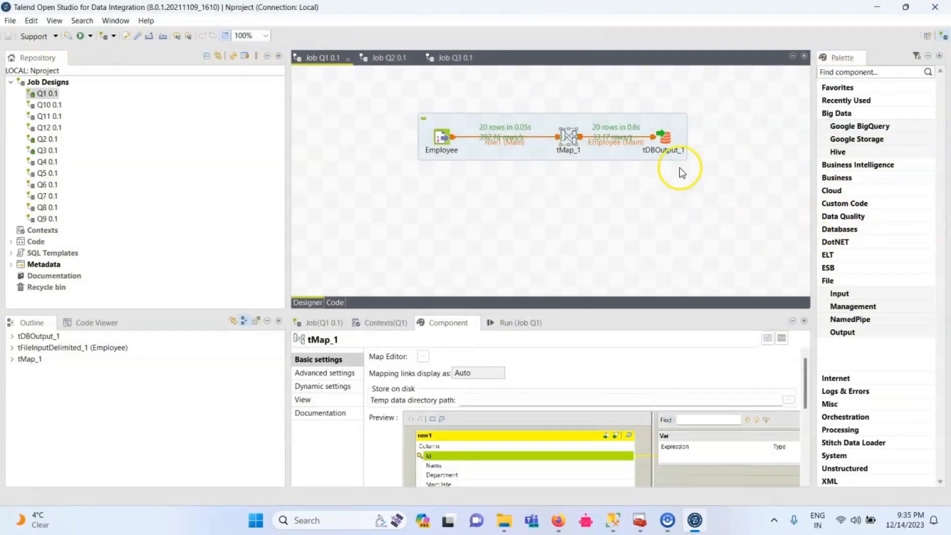
left_click(666, 142)
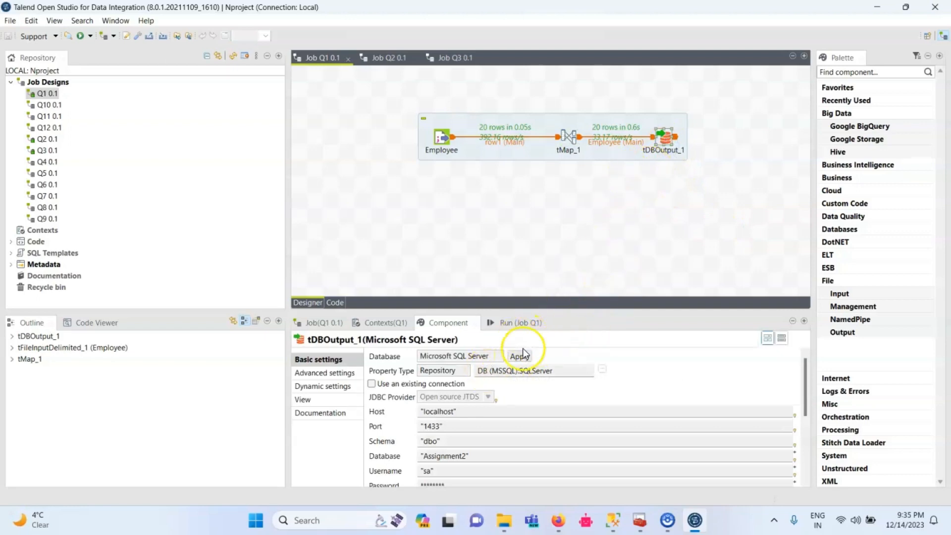
Run job Q1 and execute the SELECT * FROM Employee query in SQL Server Management Studio.
left_click(539, 322)
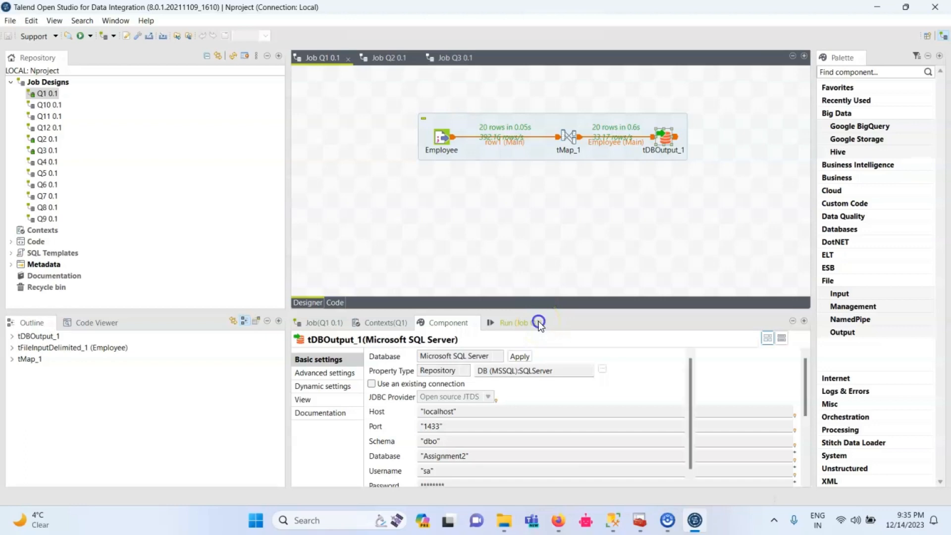
left_click(396, 369)
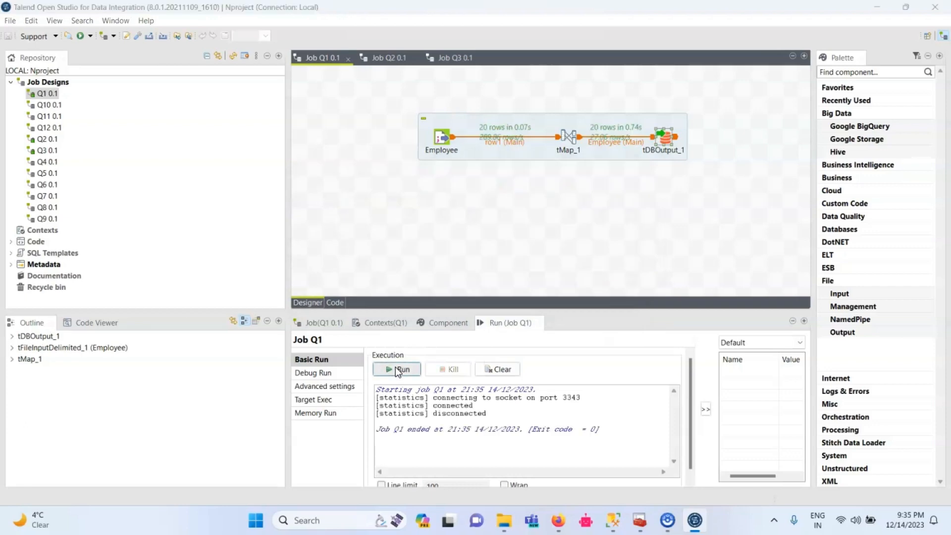
key("alt+Tab")
key("Tab")
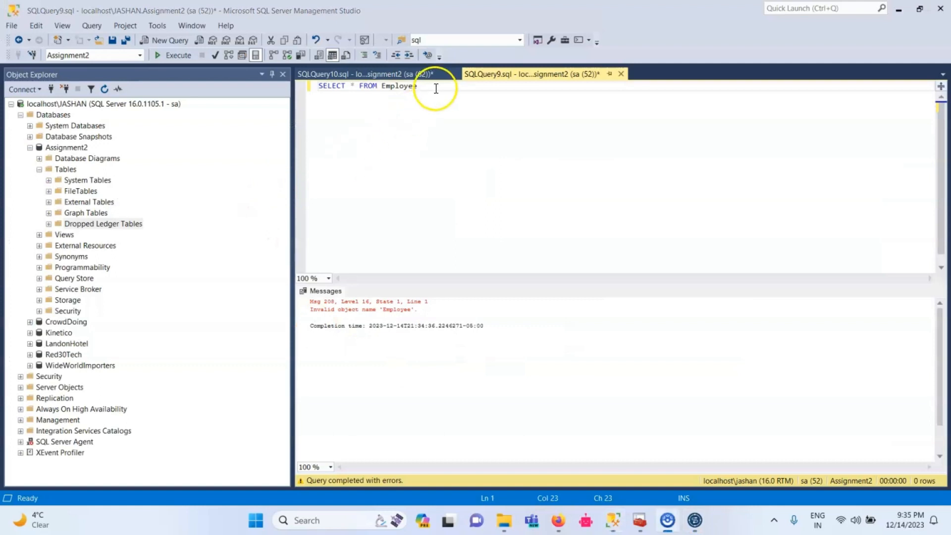
left_click(179, 56)
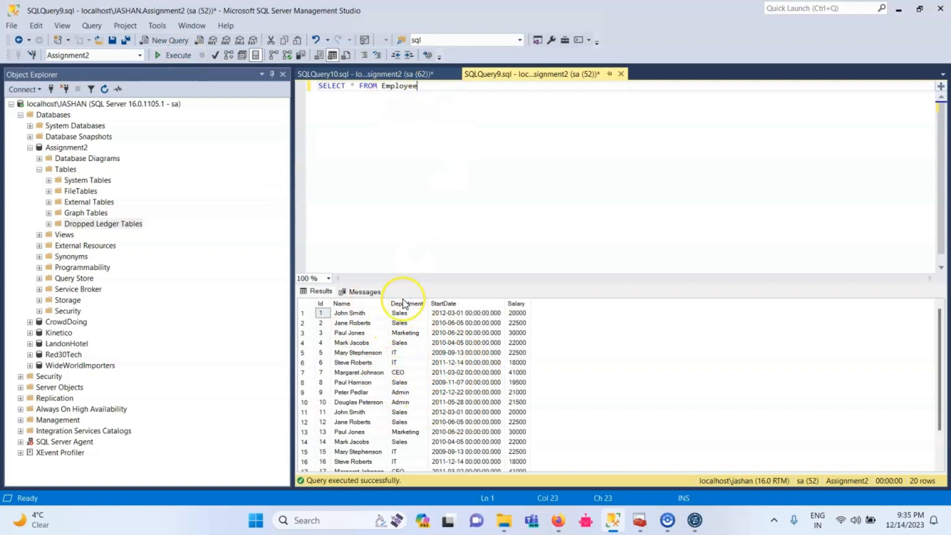
Switch back to Talend Open Studio and review the Covid19, tMap_1 and tDBOutput_1 component settings in job Q2.
key("alt+Tab")
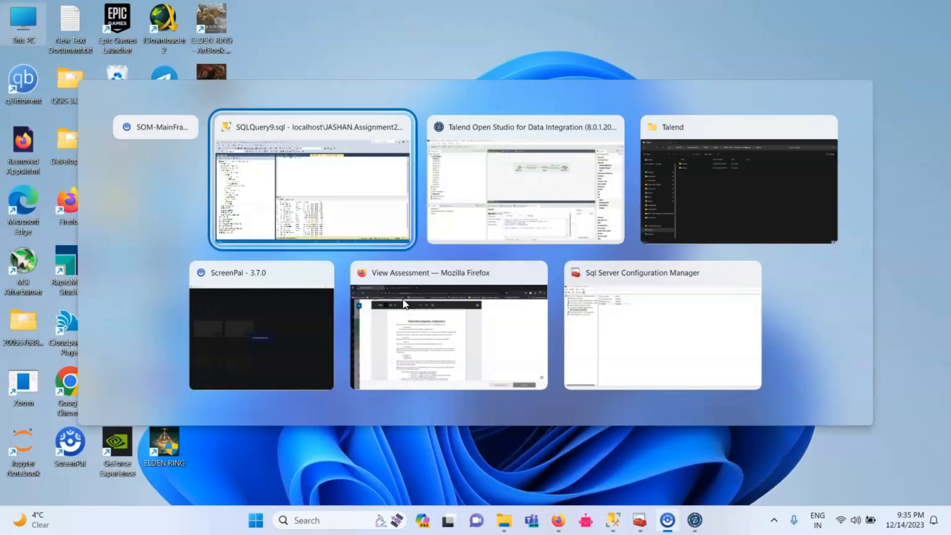
key("Tab")
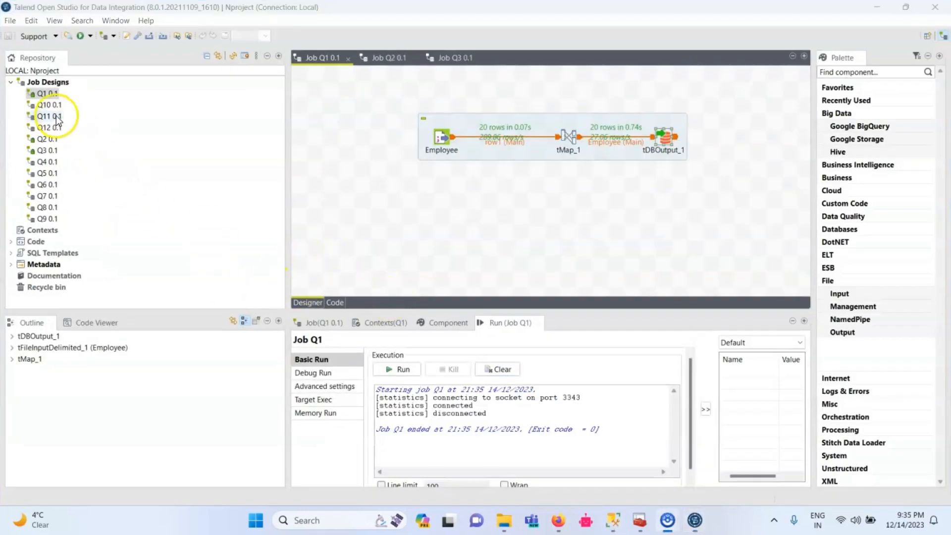
left_click(388, 58)
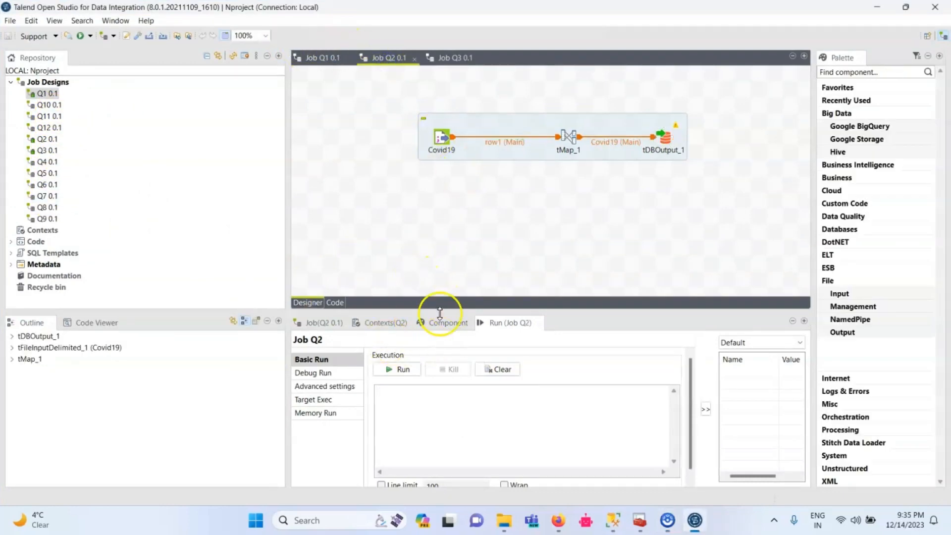
left_click(450, 331)
left_click(443, 138)
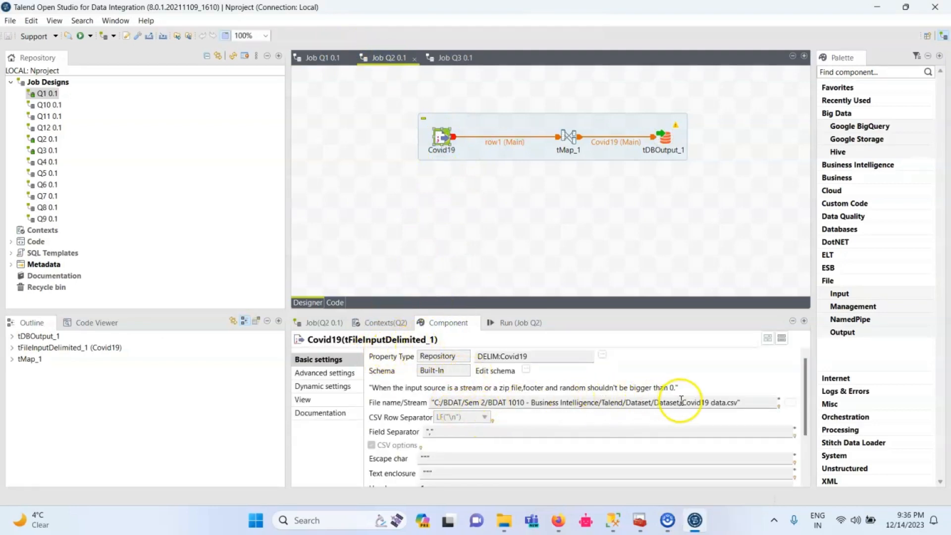
left_click(573, 137)
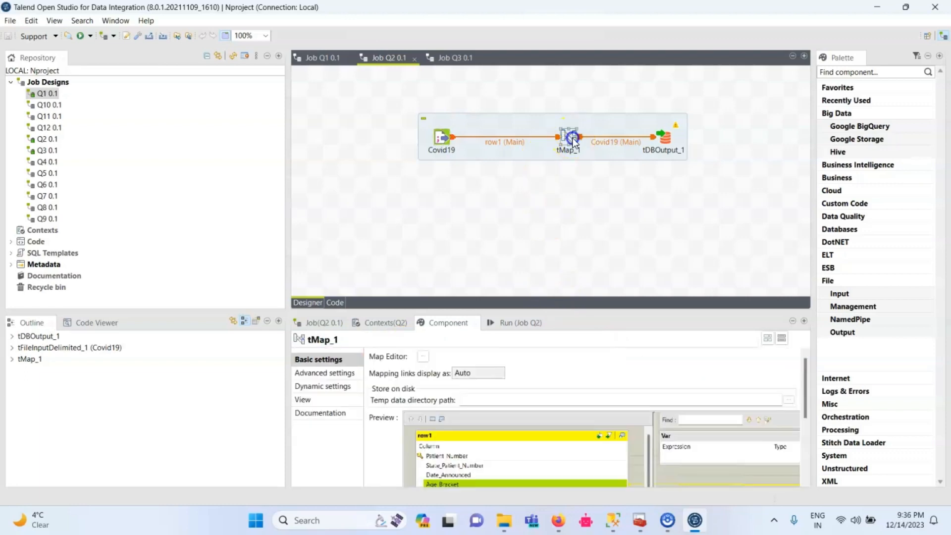
left_click(662, 143)
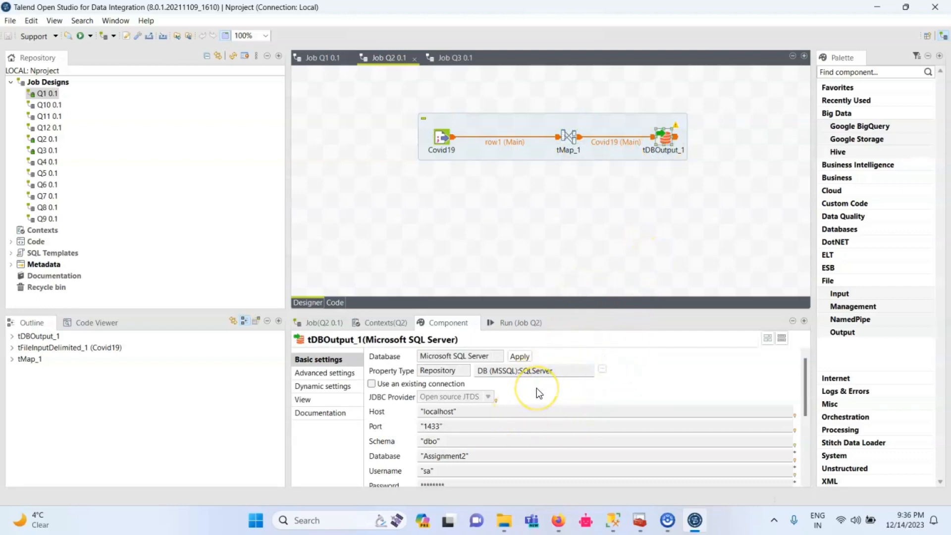
scroll(536, 389, "down", 1)
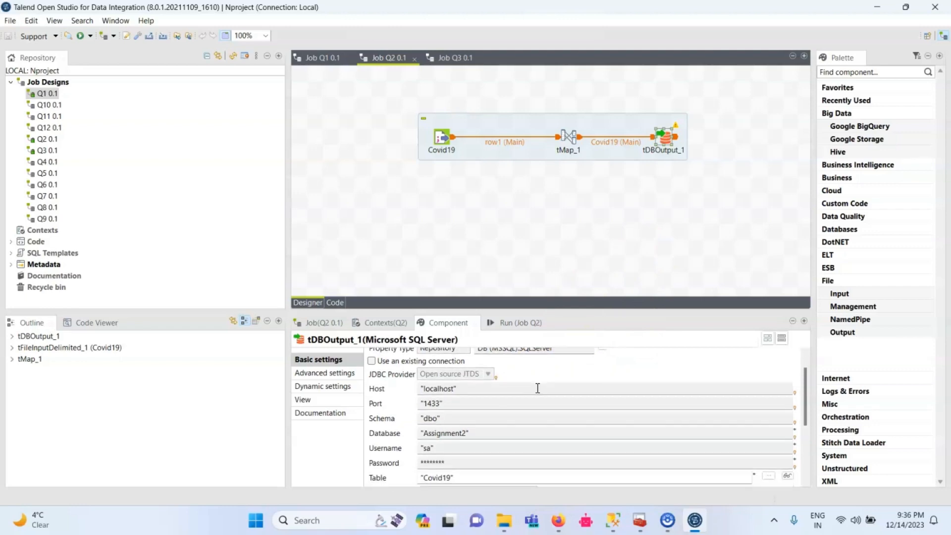
scroll(537, 389, "up", 1)
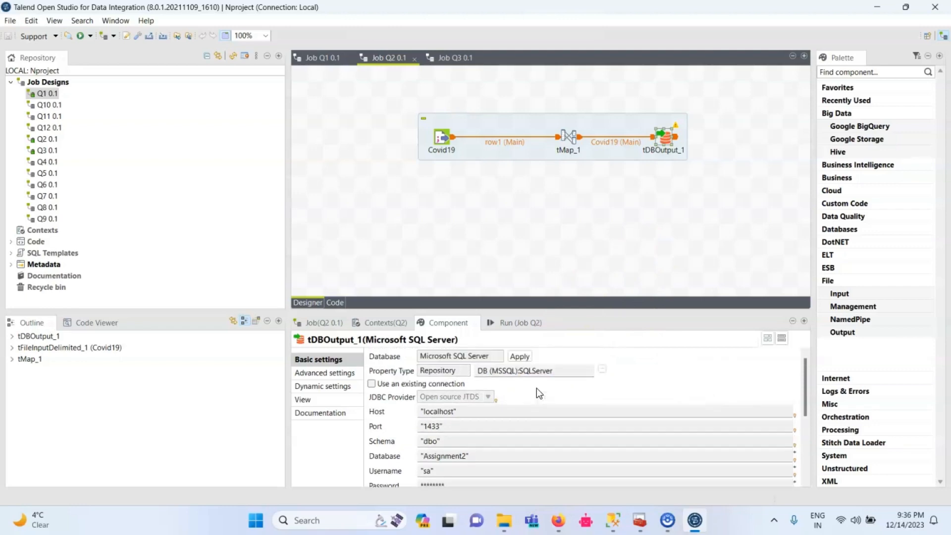
Run job Q2 to load the Covid19 data into the database.
left_click(526, 323)
left_click(493, 379)
left_click(402, 369)
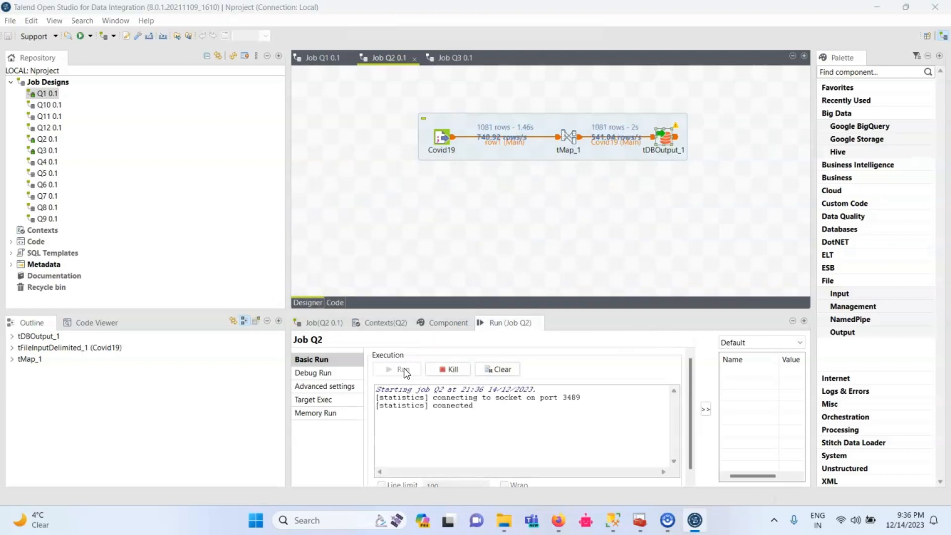
Switch to SQL Server Management Studio and execute the SELECT * FROM Covid19 query.
key("super+d")
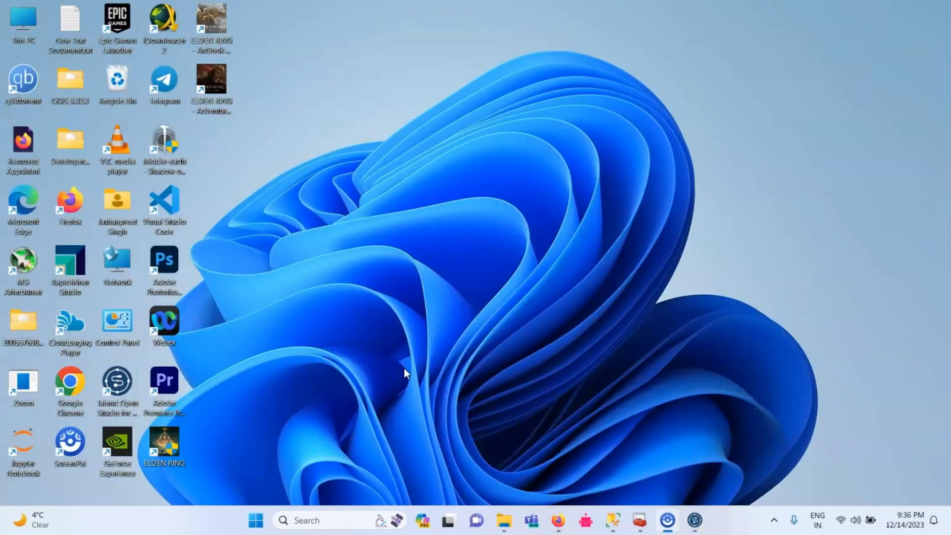
key("alt+Tab")
key("alt+Tab")
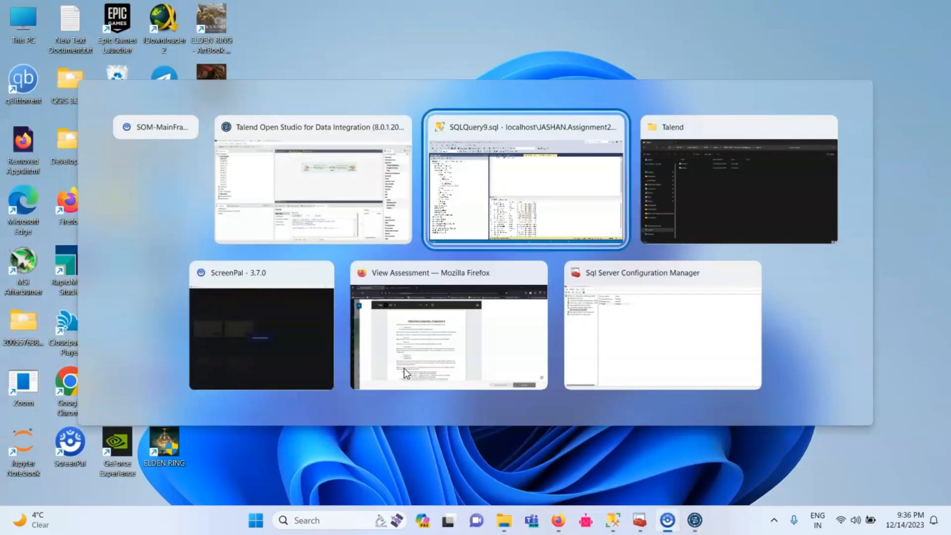
key("alt+shift+Tab")
key("alt+Tab")
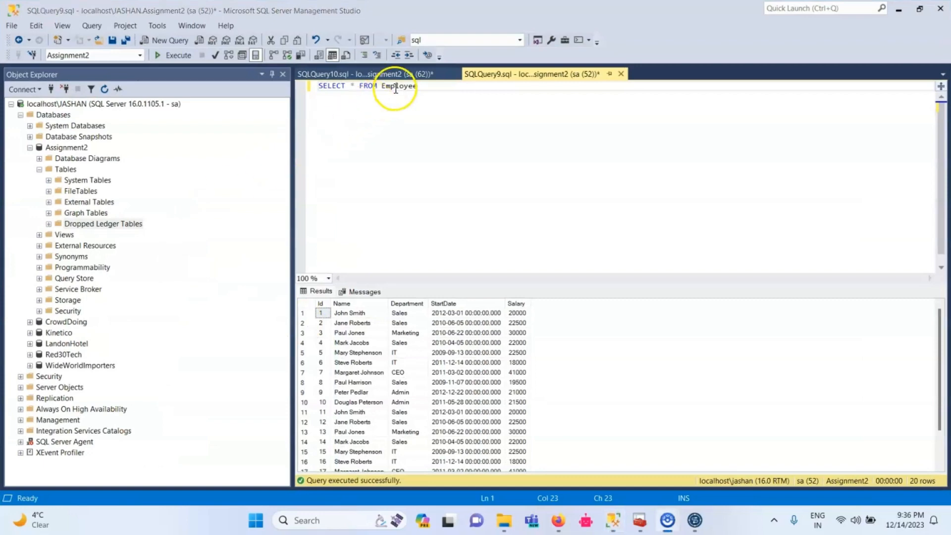
left_click(392, 78)
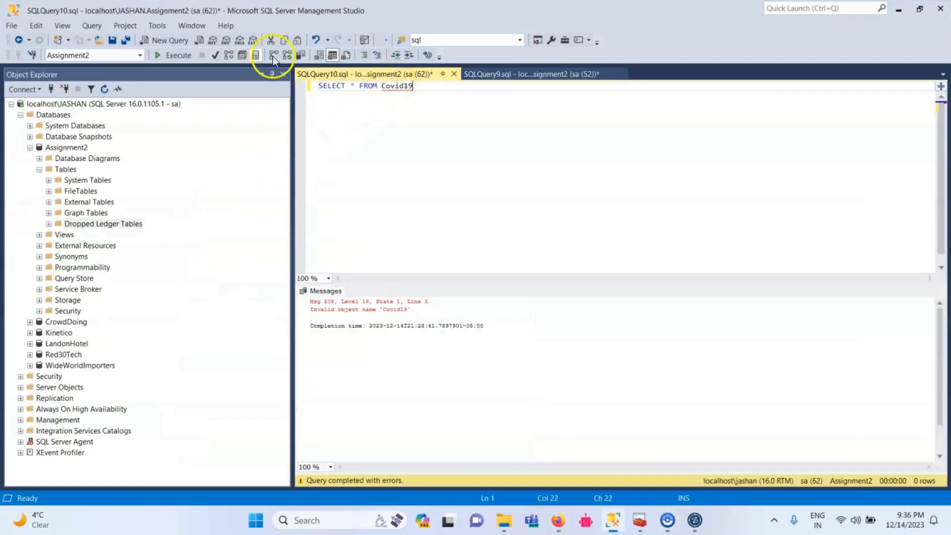
left_click(165, 56)
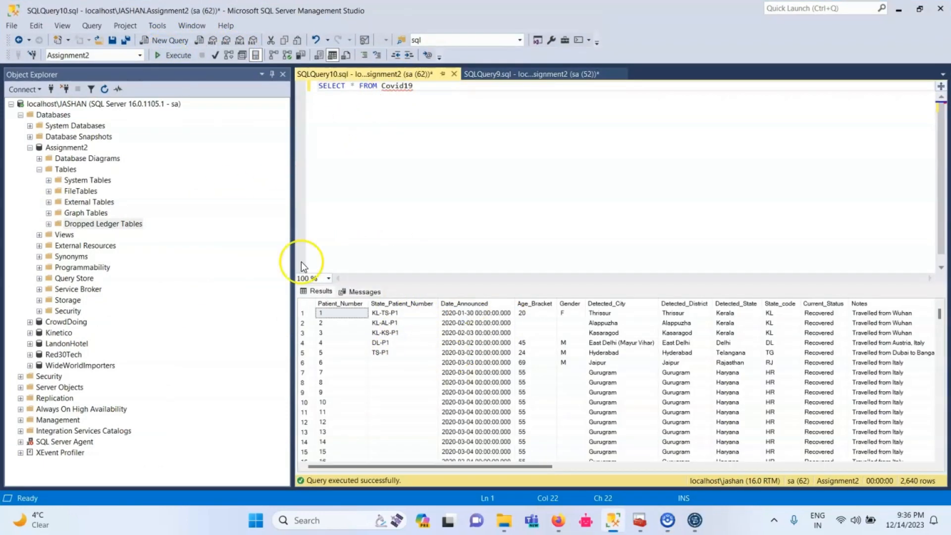
Refresh the list of tables in the Assignment2 database.
left_click(104, 89)
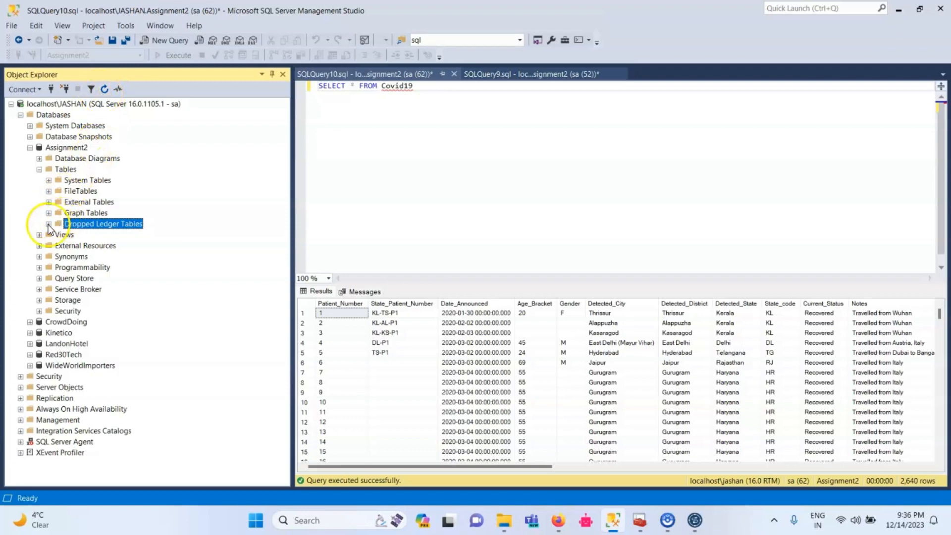
right_click(46, 172)
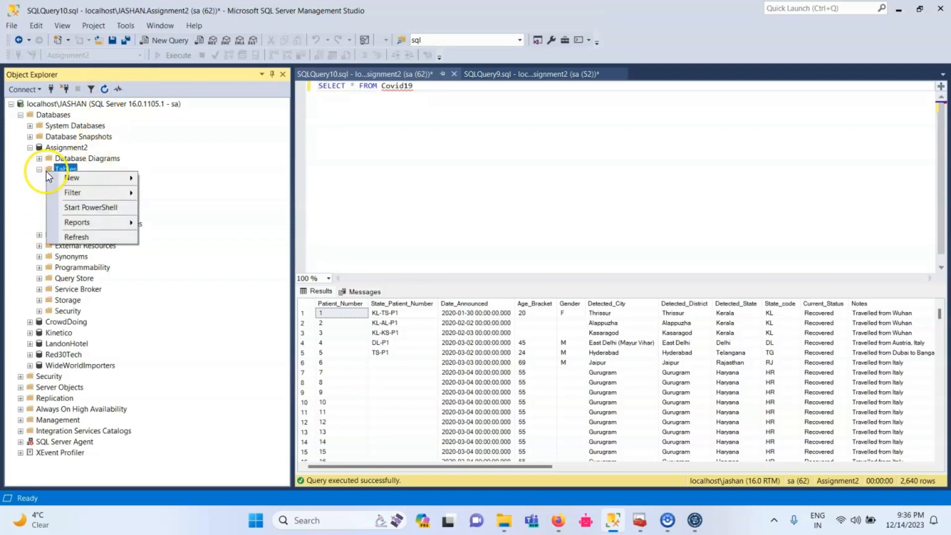
left_click(79, 236)
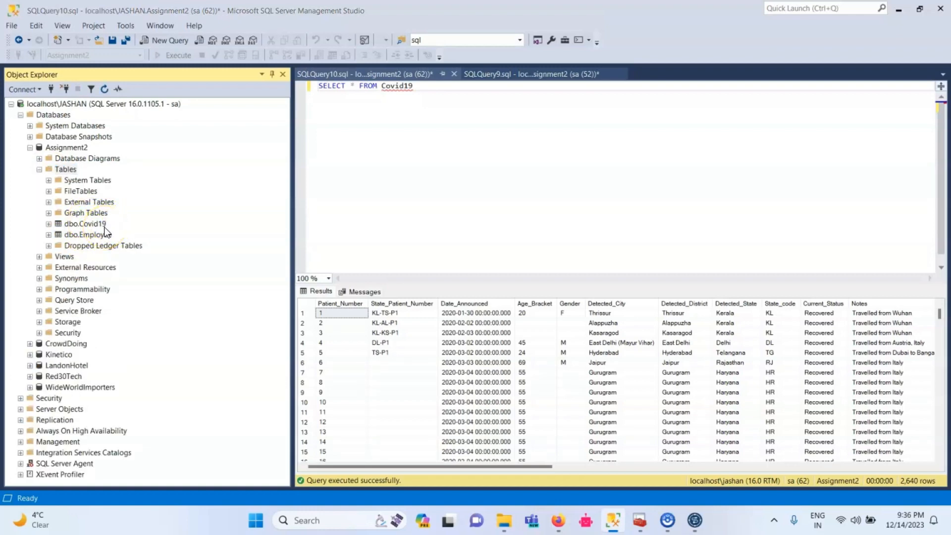
Switch back to Talend Open Studio and review the Store, tMap_1 and Store_csv_out component settings in job Q3.
key("super+Tab")
key("Right")
key("Return")
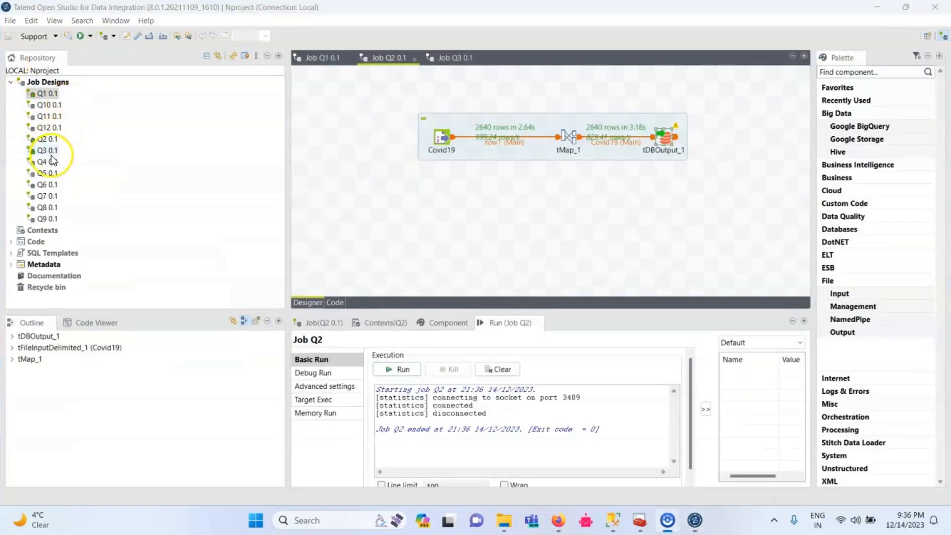
left_click(51, 154)
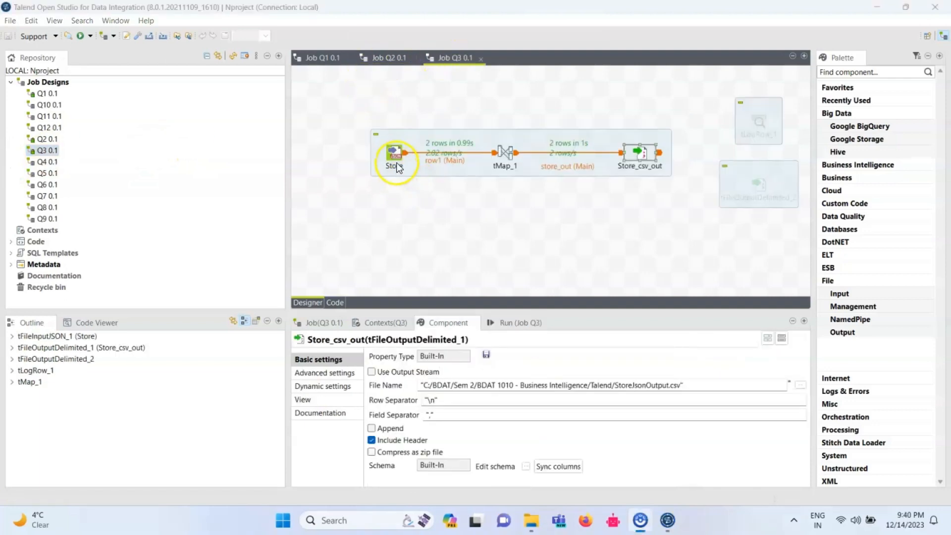
left_click(395, 156)
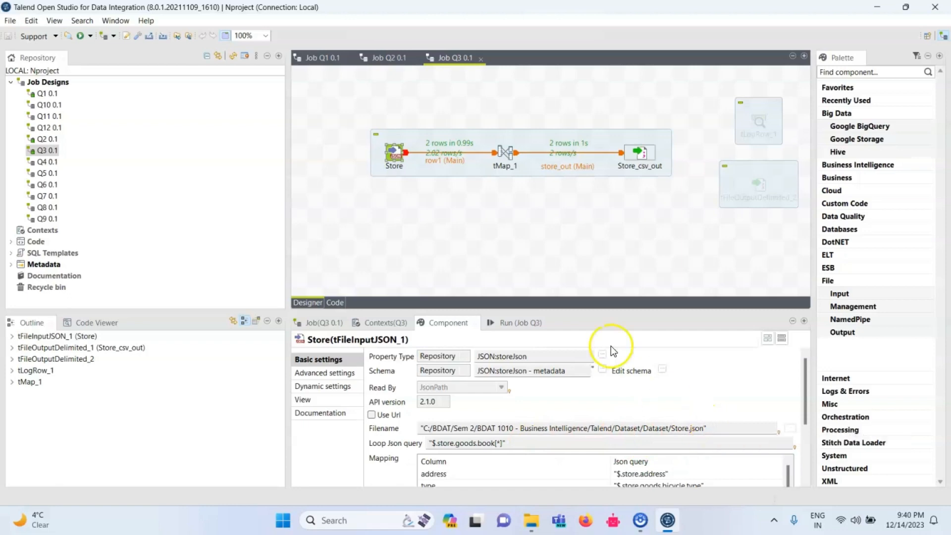
left_click(504, 160)
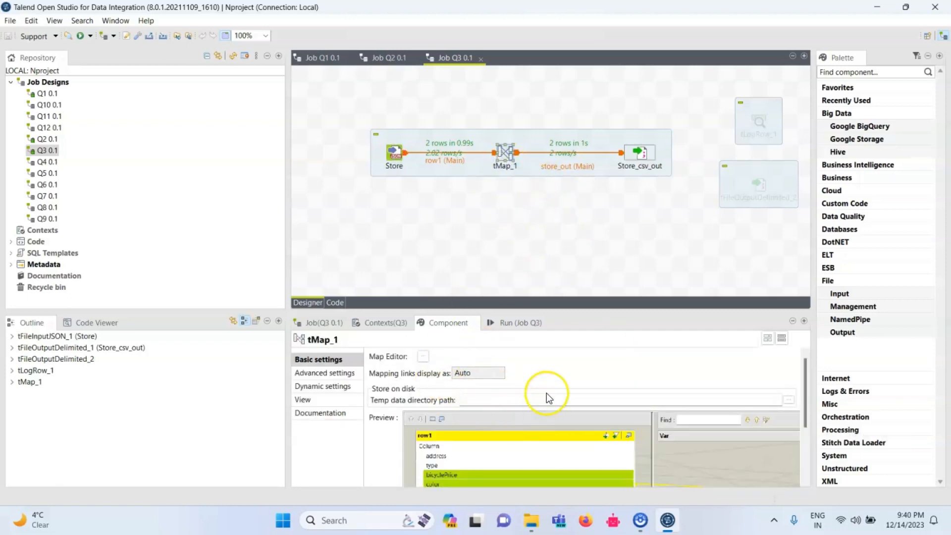
left_click(641, 150)
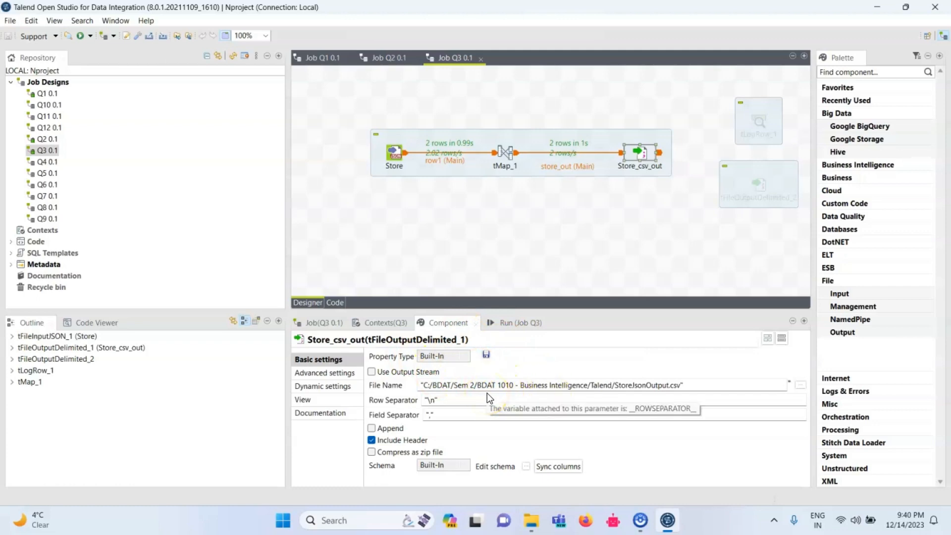
Run job Q3 to write the store JSON data to StoreJsonOutput.csv.
left_click(516, 323)
left_click(418, 371)
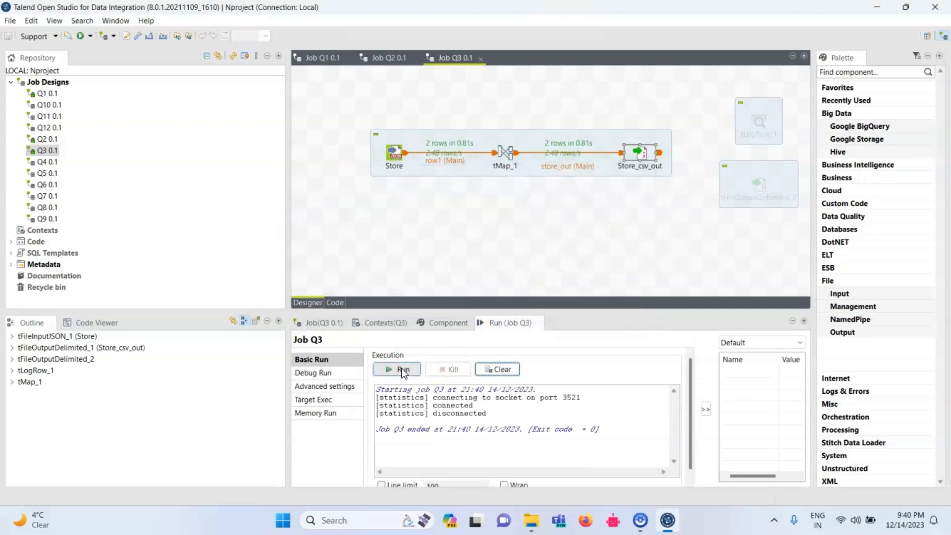
key("alt+Tab")
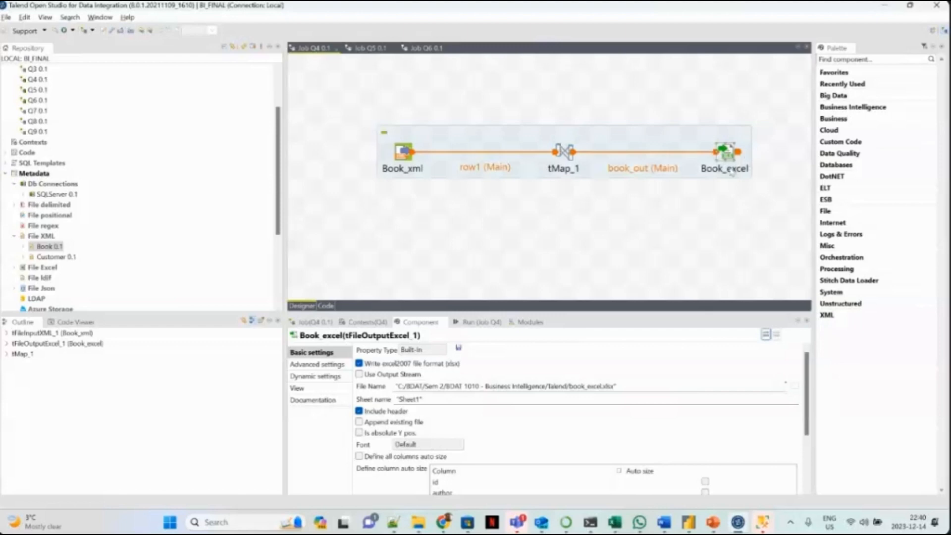
Review the Book_xml component in job Q4 and step through the Book XML metadata definition, closing it without changes.
left_click(410, 156)
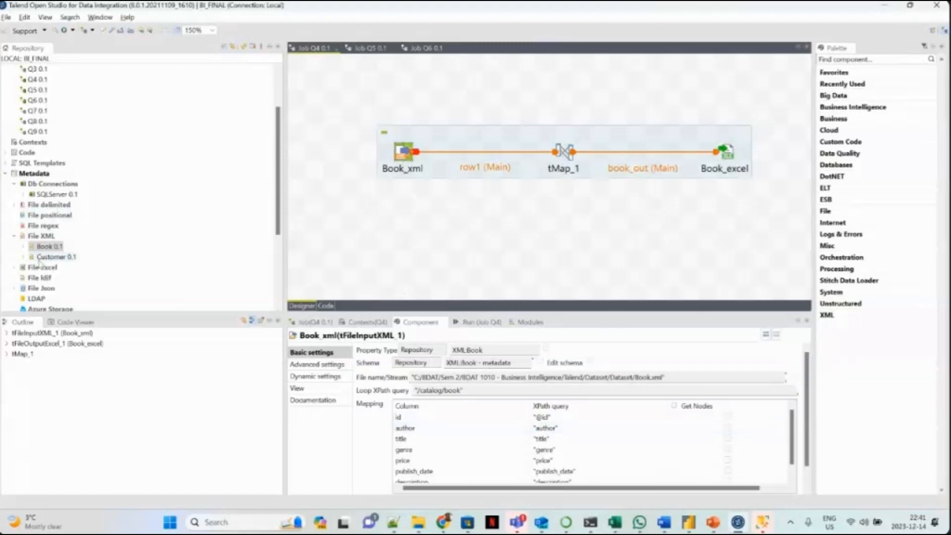
right_click(47, 246)
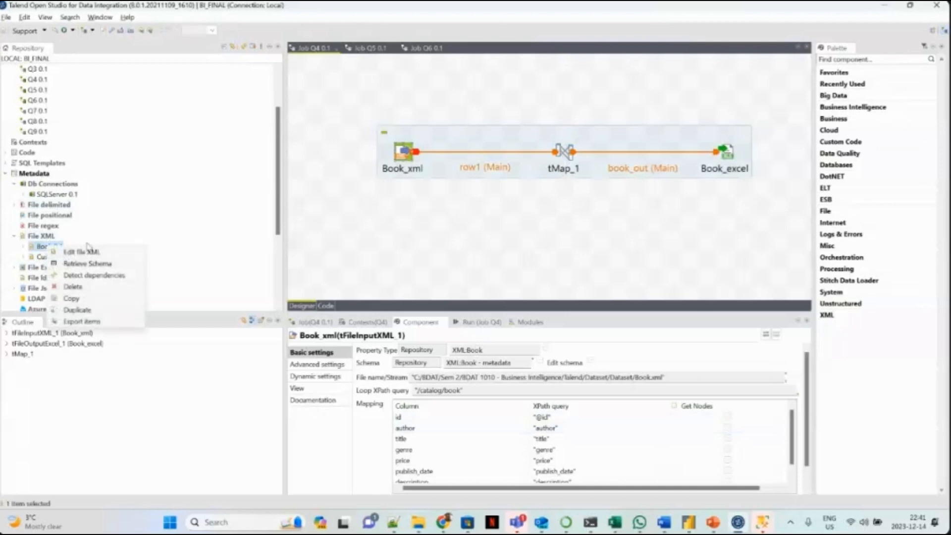
left_click(119, 253)
left_click(485, 346)
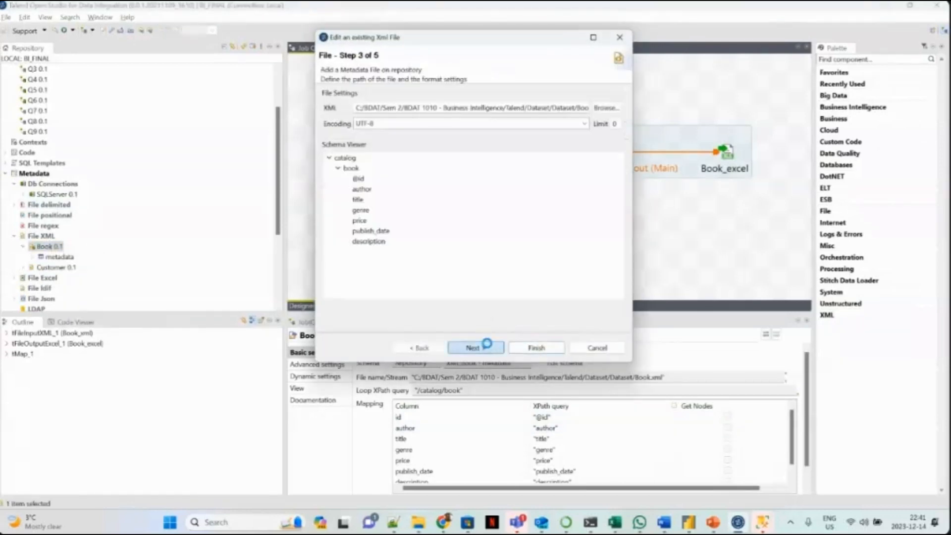
left_click(487, 347)
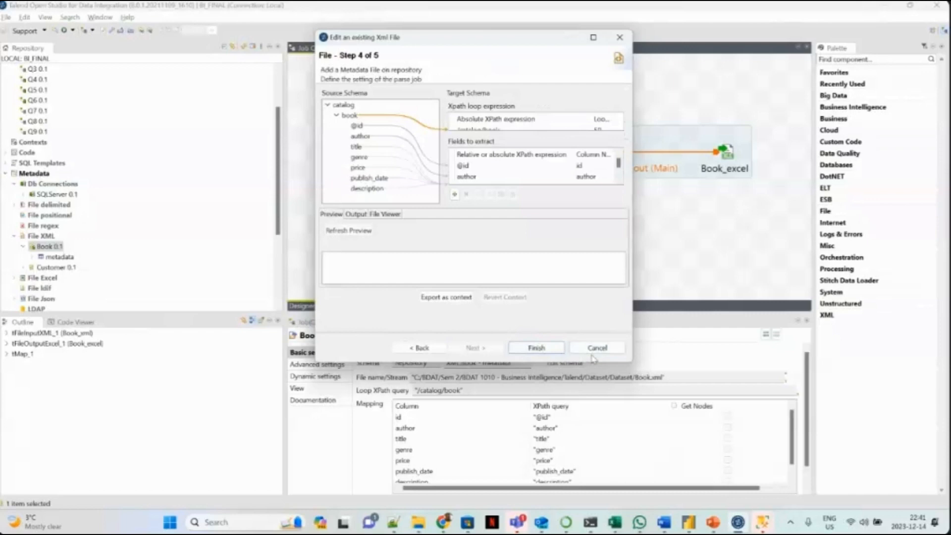
left_click(597, 348)
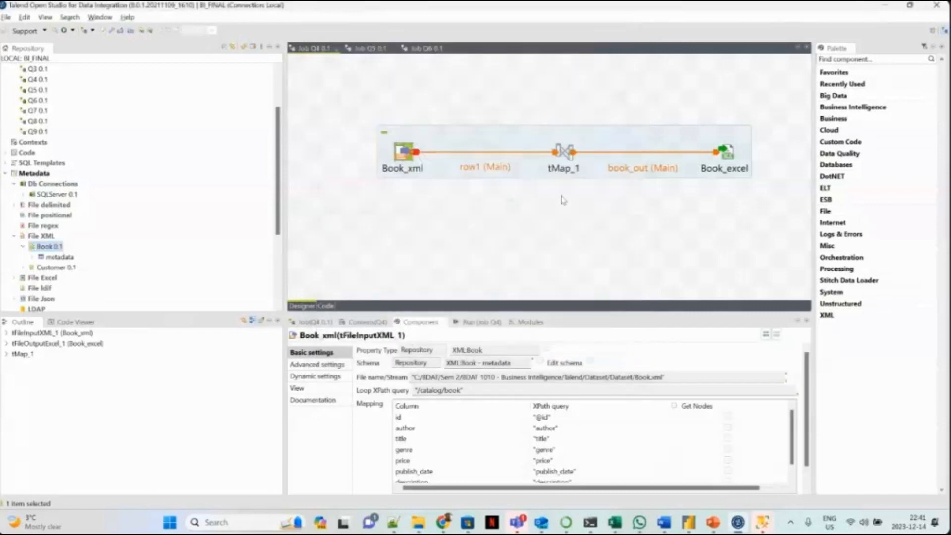
Open the tMap_1 mapping of job Q4 and examine how each row1 column, from id to description, maps to book_out.
double_click(568, 152)
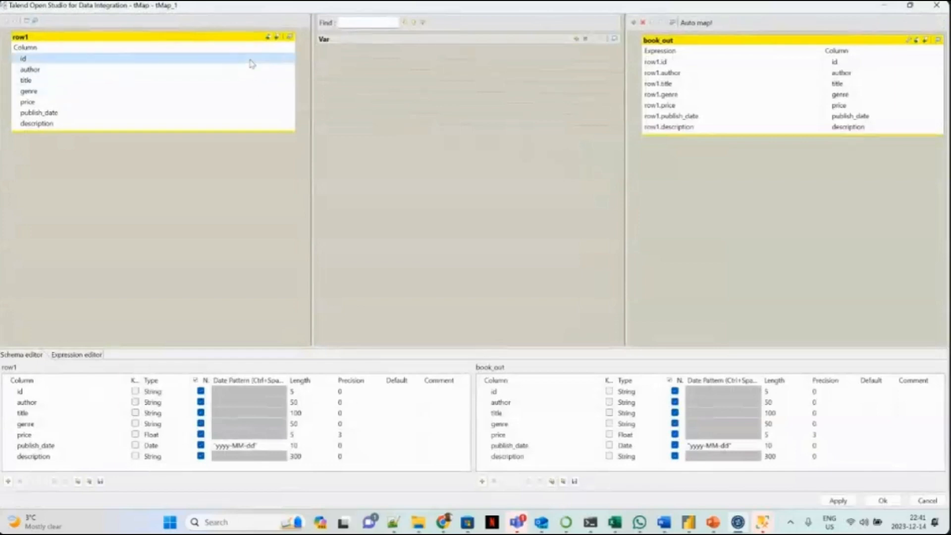
left_click(250, 63)
left_click(249, 70)
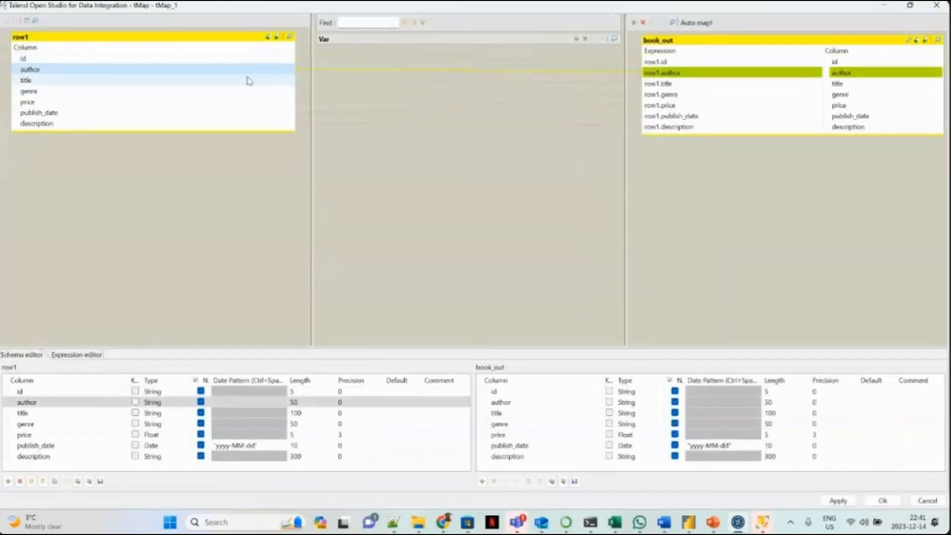
left_click(249, 80)
left_click(247, 91)
left_click(246, 102)
left_click(243, 113)
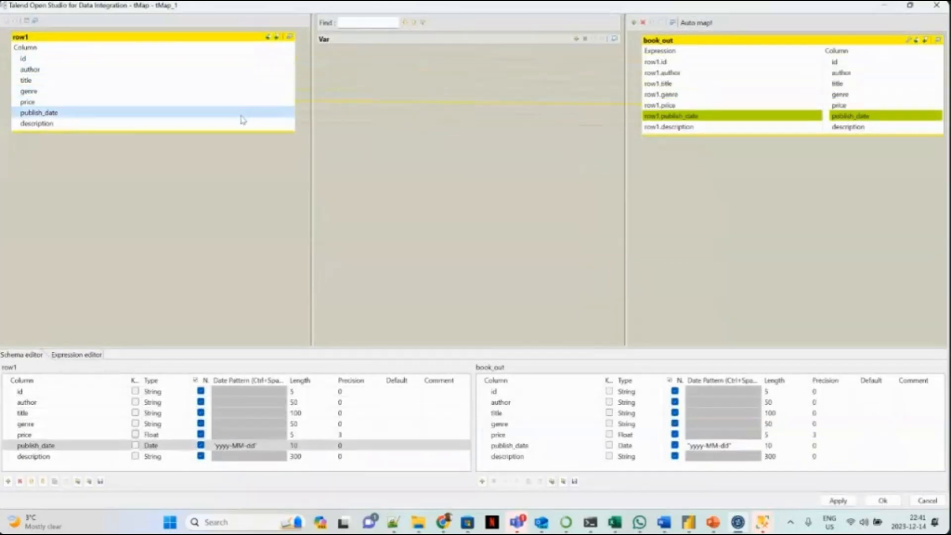
left_click(240, 126)
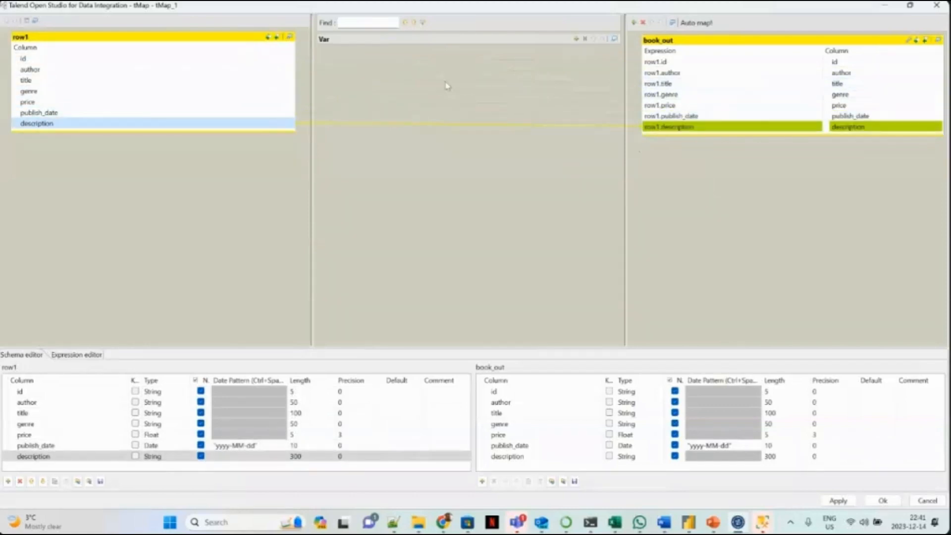
left_click(232, 59)
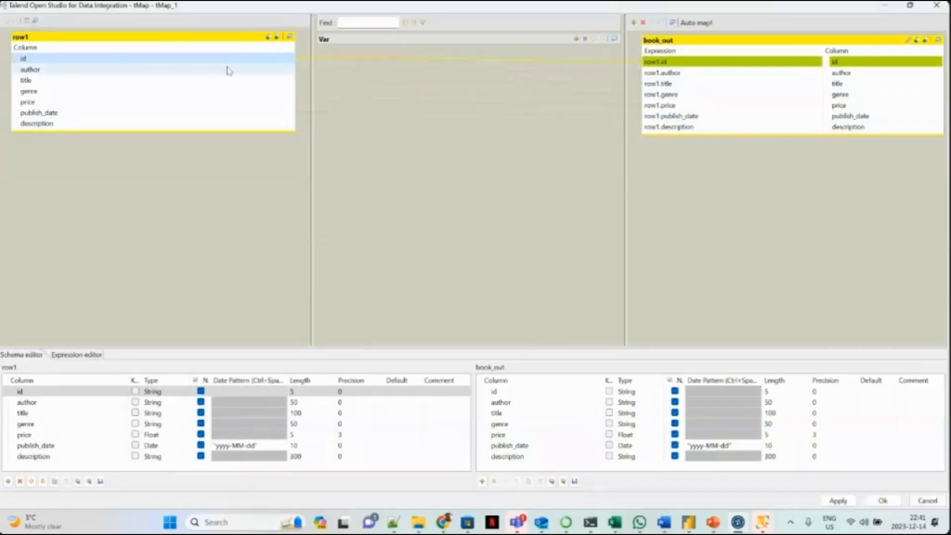
left_click(937, 6)
Check the Book_excel output settings and run job Q4 to write the book XML data to book_excel.xlsx.
left_click(713, 156)
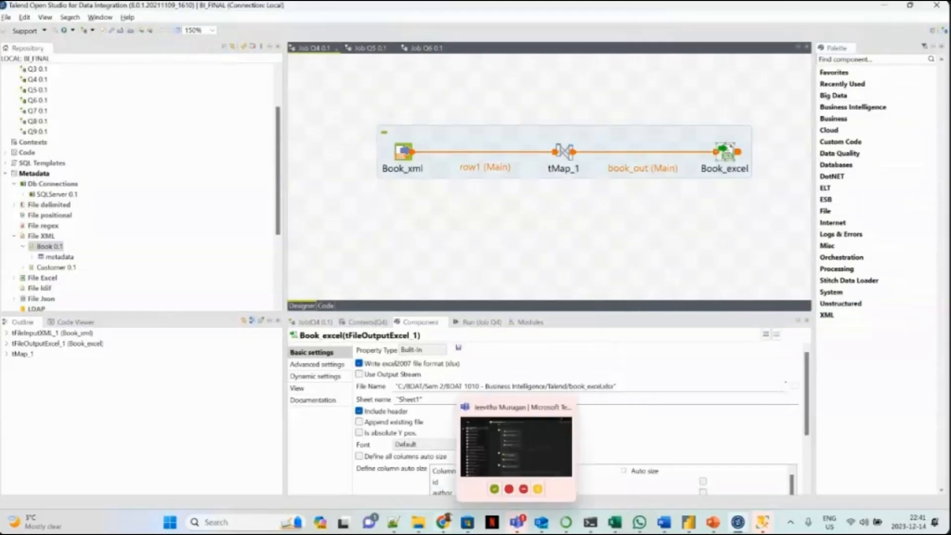
left_click(472, 323)
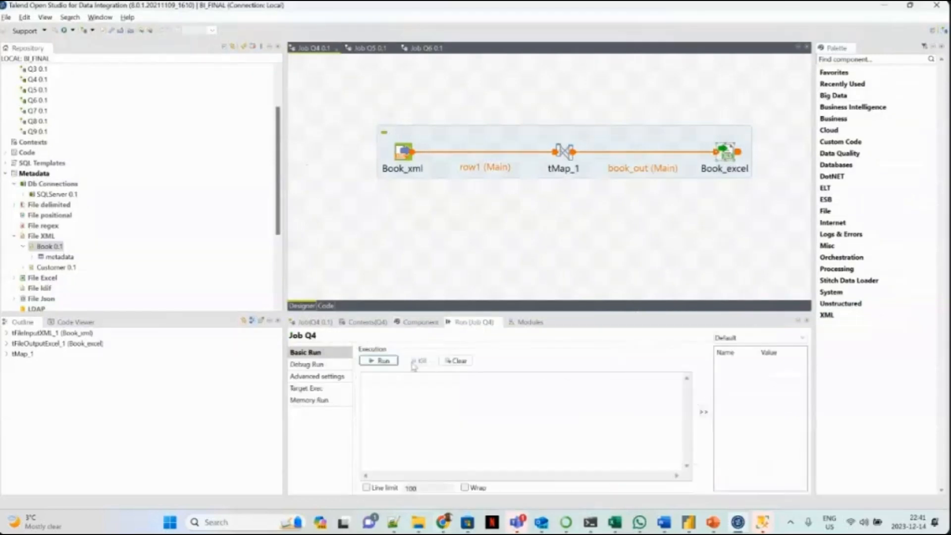
left_click(389, 361)
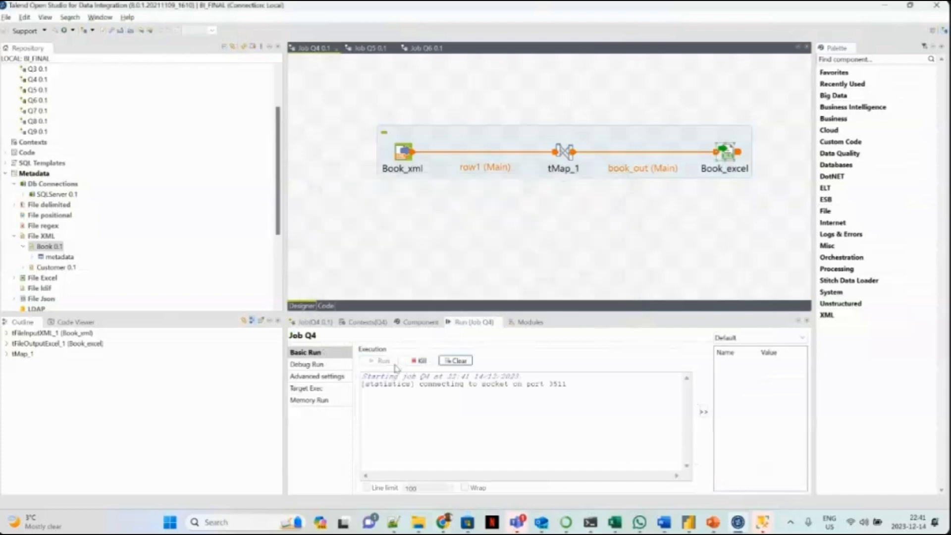
Switch to File Explorer, refresh the Talend folder and open the book_excel workbook in Excel to examine its book records.
mouse_move(419, 527)
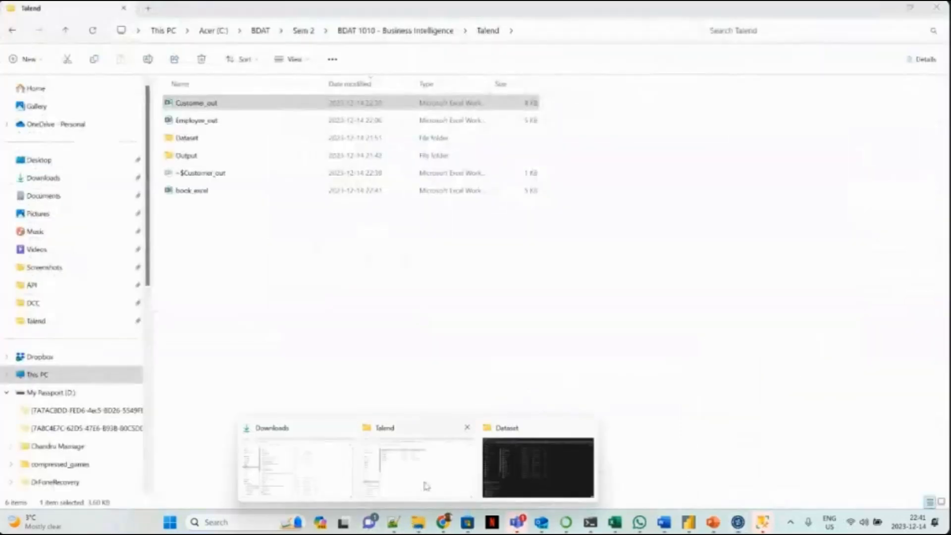
left_click(414, 490)
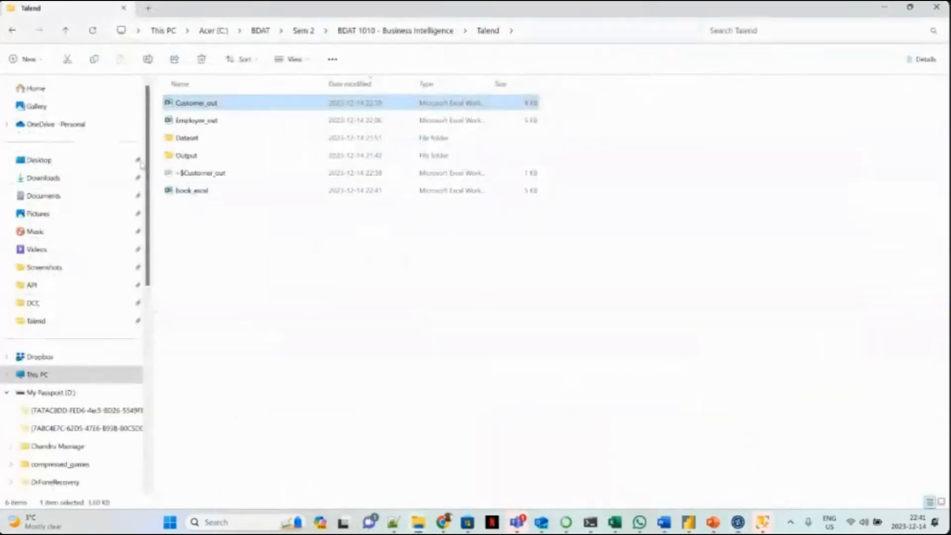
left_click(93, 30)
left_click(194, 101)
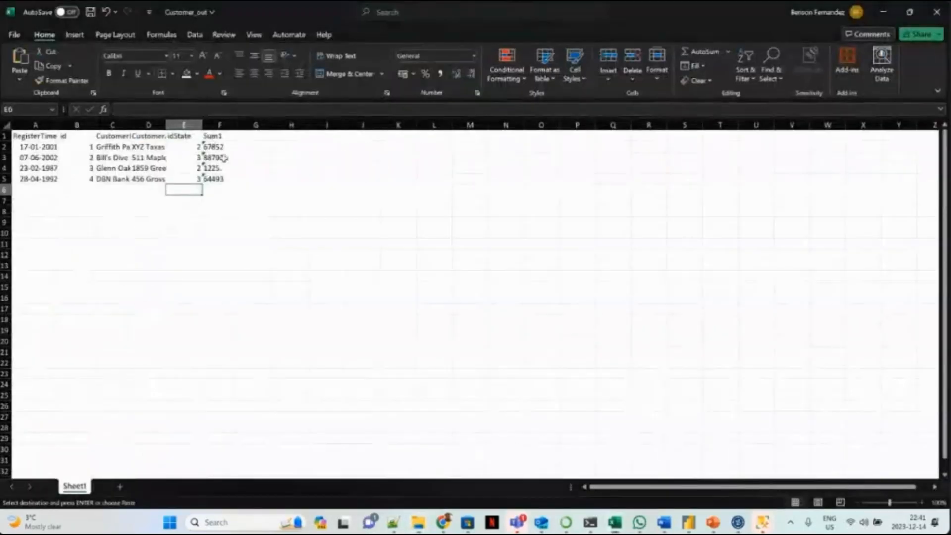
left_click(224, 158)
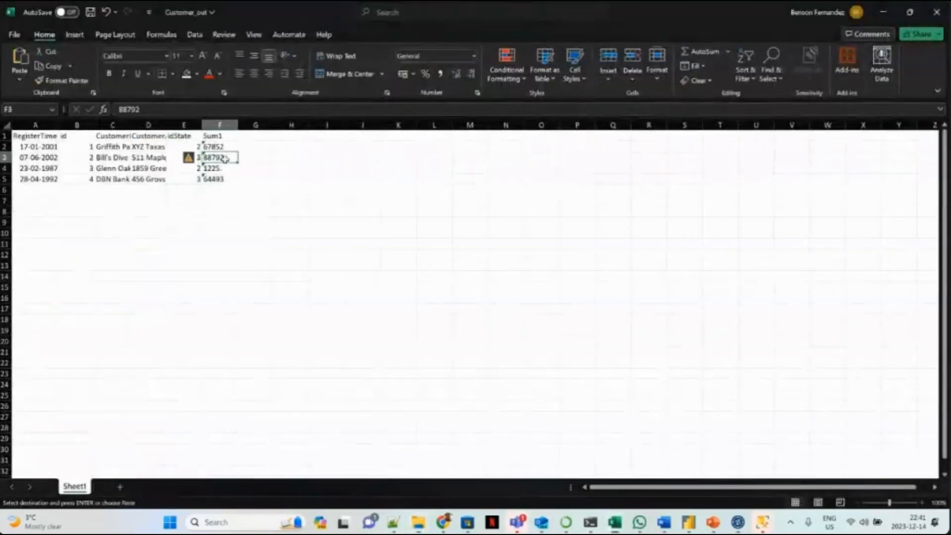
key("alt+Tab")
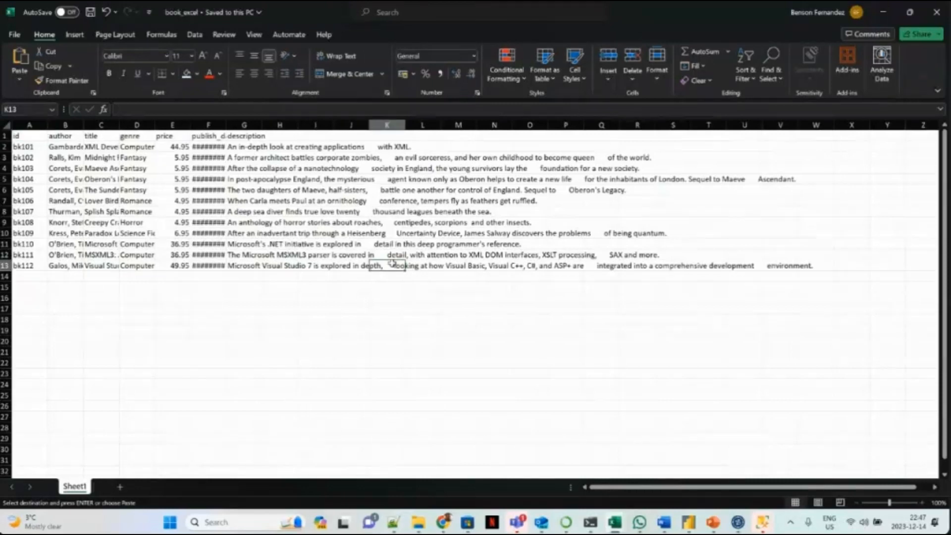
left_click(298, 234)
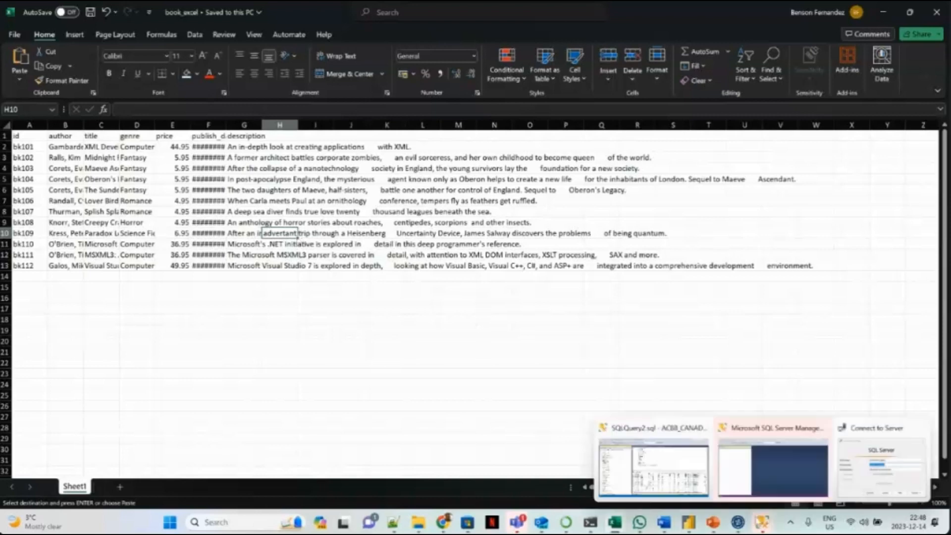
Review tDBOutput_1 in Talend job Q5 and check the existing BI_Assignment2 tables in SQL Server Management Studio before returning to Talend.
left_click(762, 523)
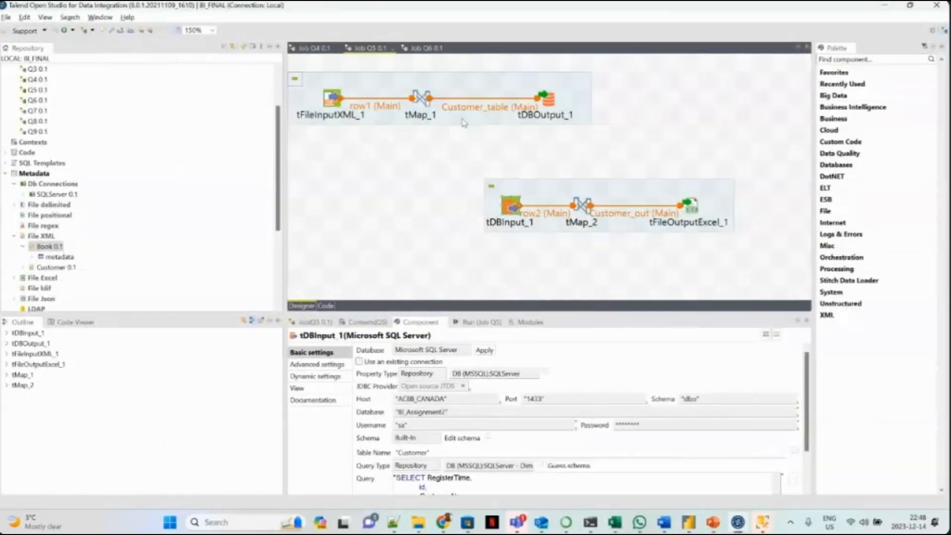
left_click(554, 115)
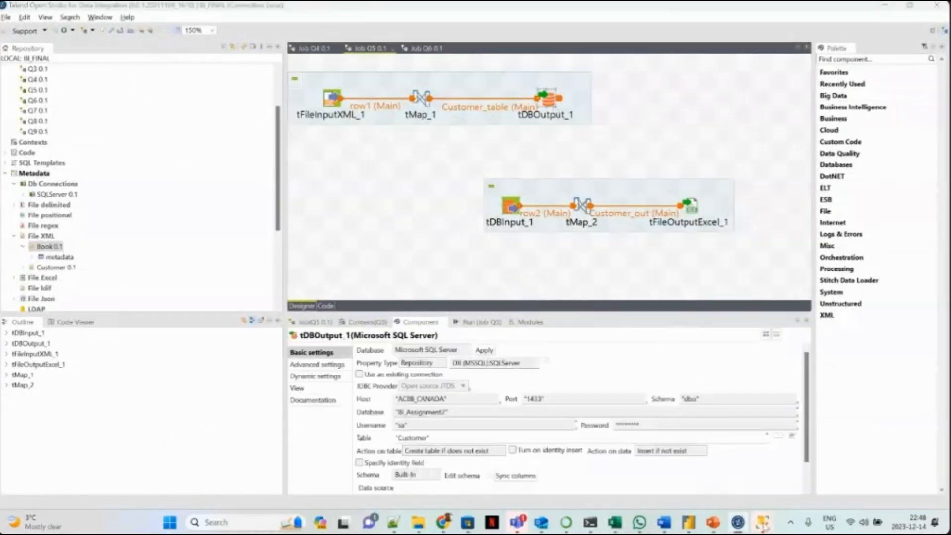
mouse_move(763, 522)
left_click(654, 460)
left_click(457, 219)
left_click_drag(396, 146, 415, 214)
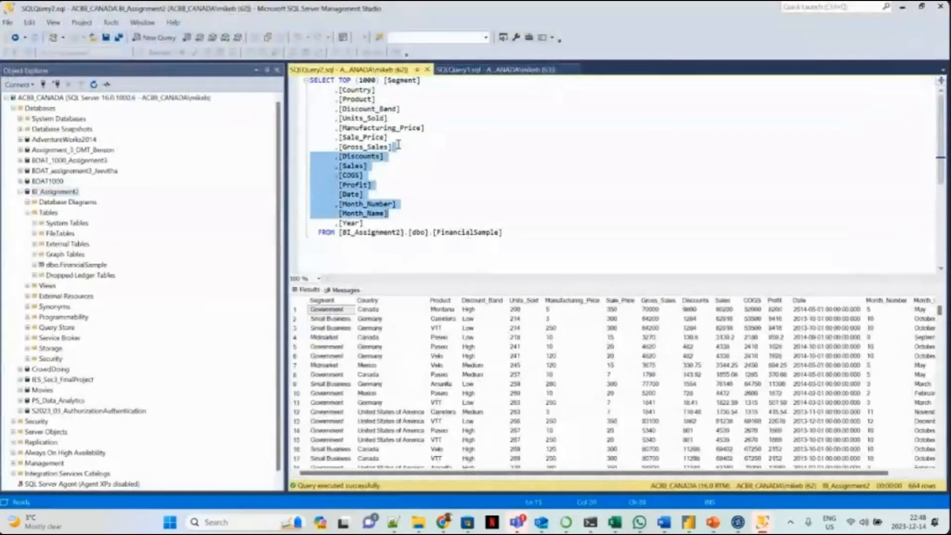
left_click(902, 7)
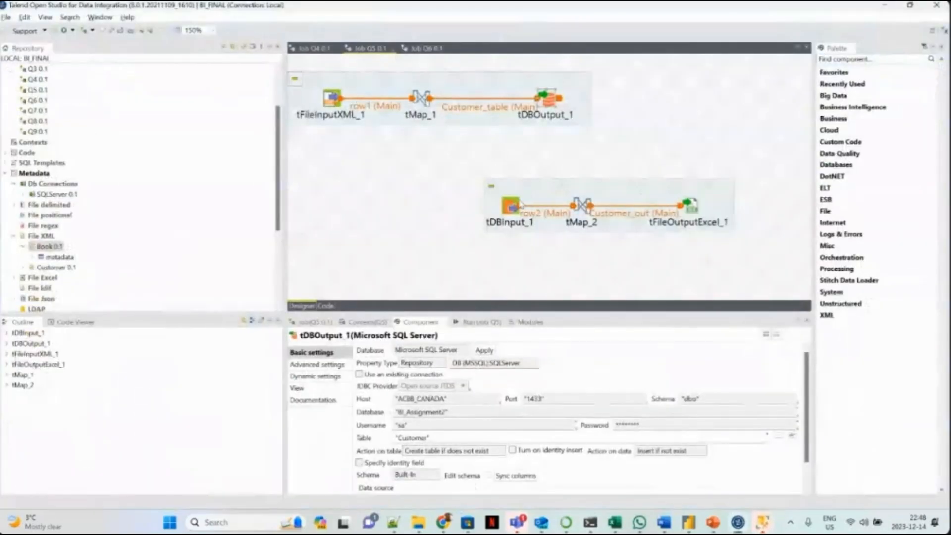
Review the tFileInputXML_1, tDBOutput_1 and tDBInput_1 settings in job Q5 and the tMap_2 mapping from row2 to Customer_out.
left_click(323, 104)
left_click(333, 102)
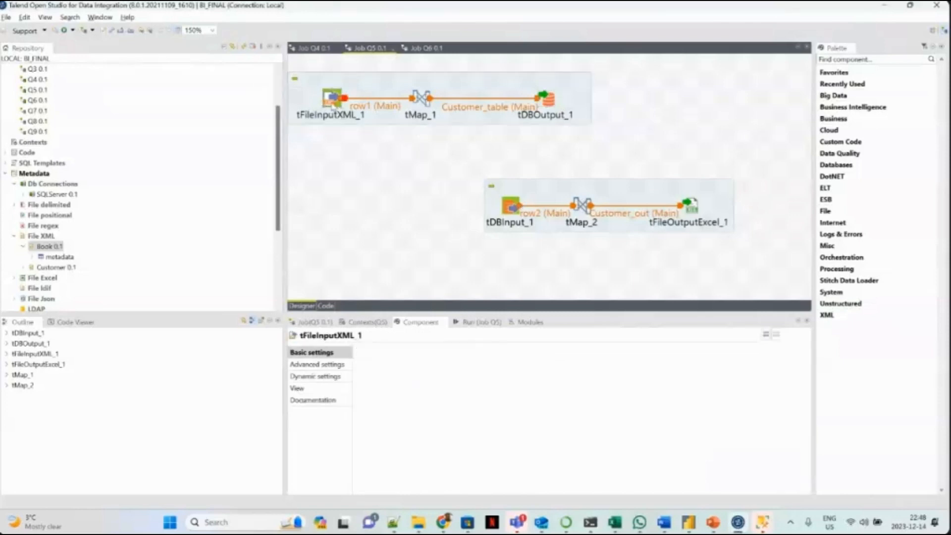
left_click(544, 103)
left_click(515, 211)
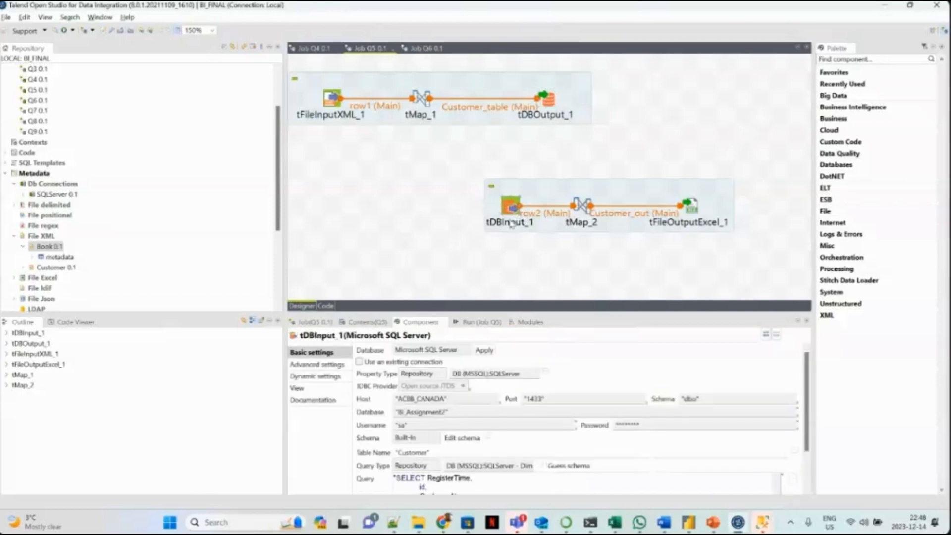
left_click(583, 212)
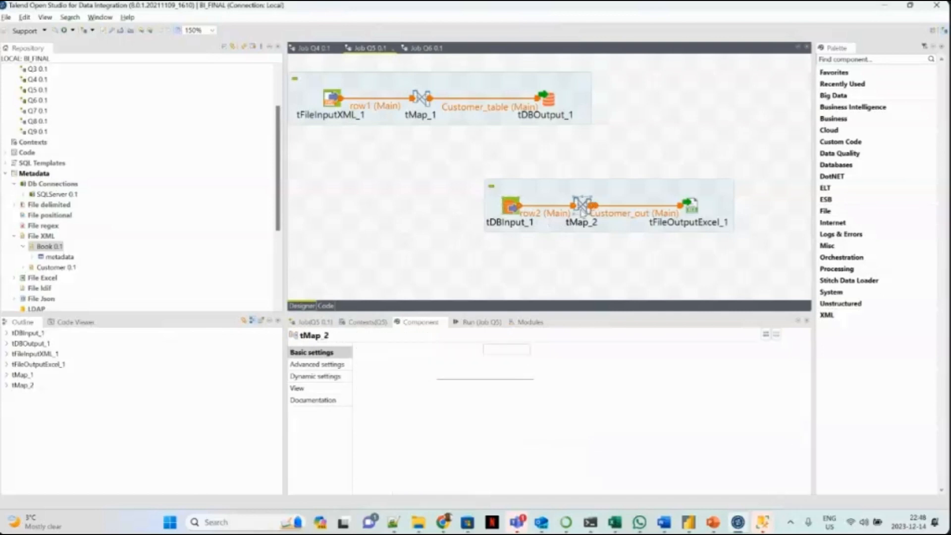
double_click(580, 208)
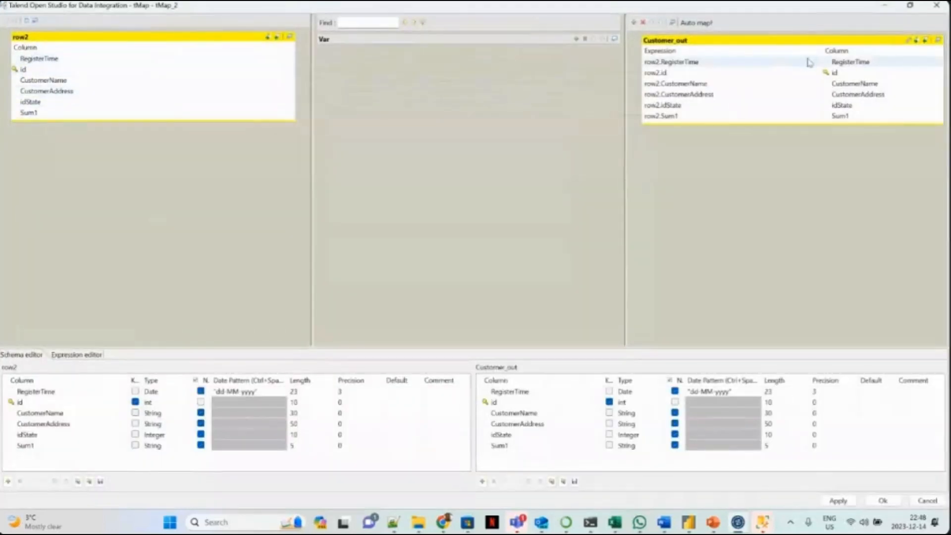
left_click(933, 7)
Check the tFileOutputExcel_1 settings and run job Q5 to load the Customer table and write Customer_out.xlsx.
left_click(691, 205)
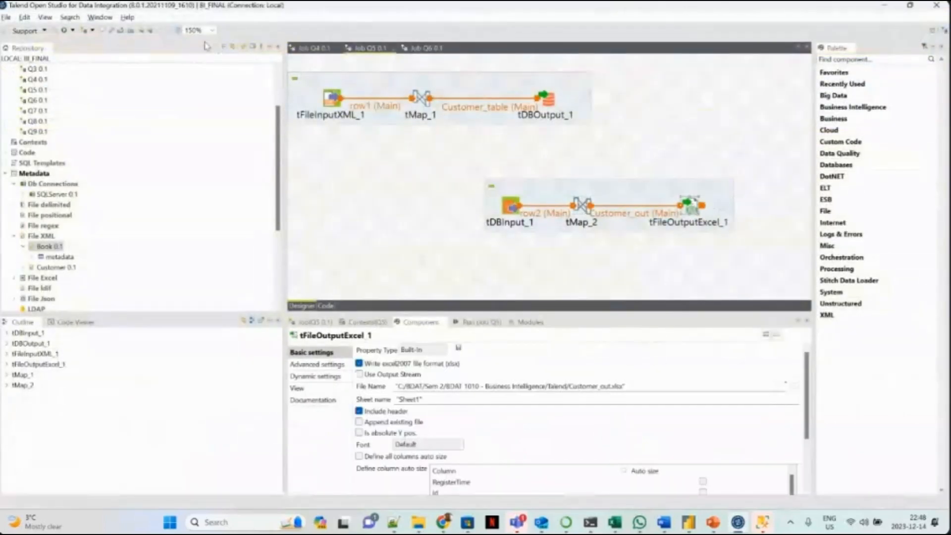
left_click(473, 322)
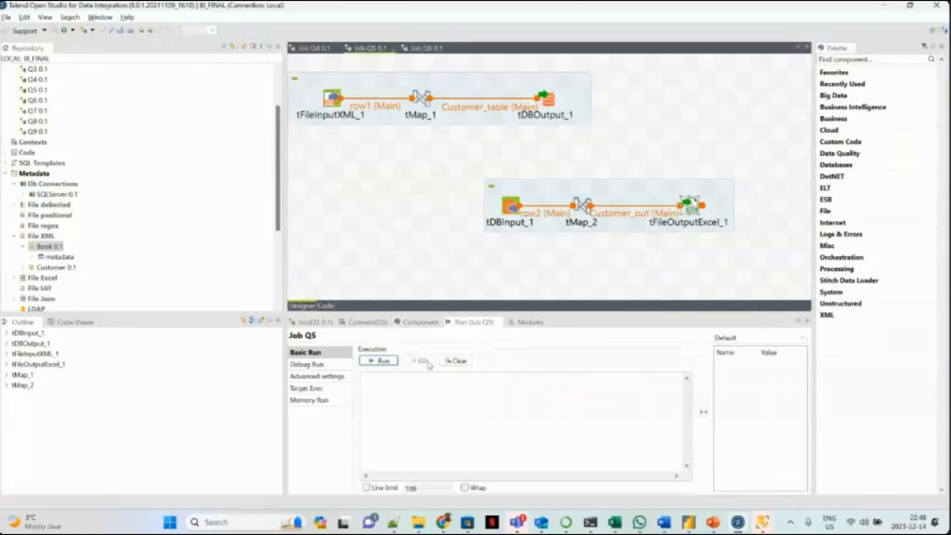
left_click(382, 360)
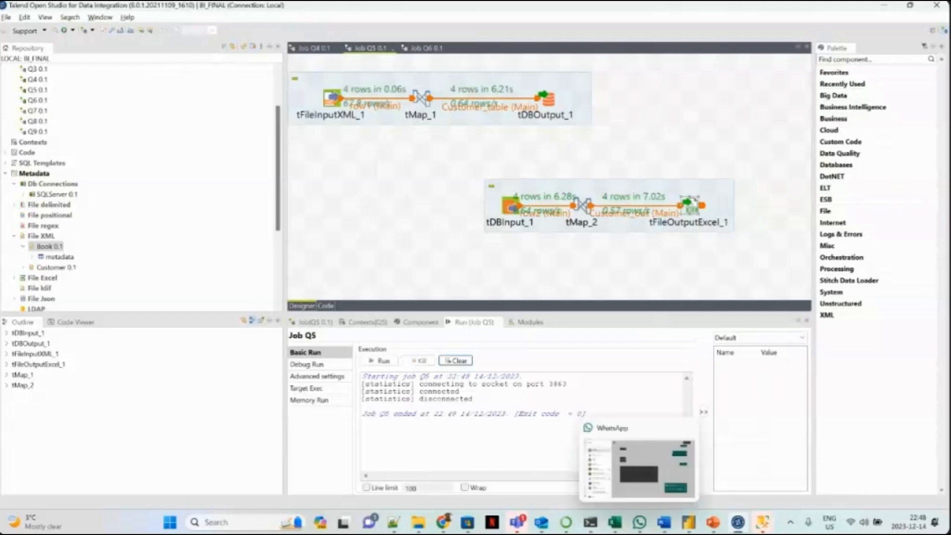
Check SQL Server Management Studio, then refresh the Talend folder in File Explorer and open the Customer_out workbook in Excel.
left_click(762, 522)
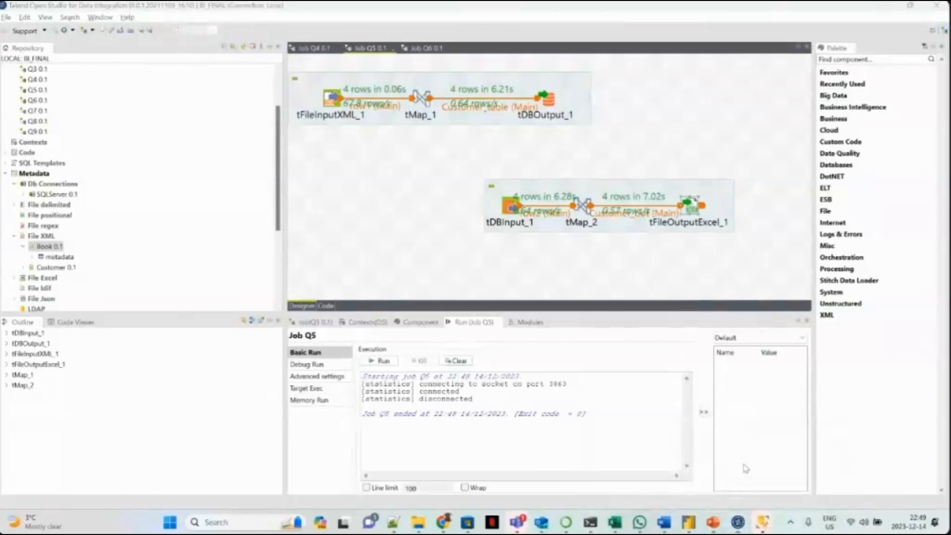
left_click(680, 467)
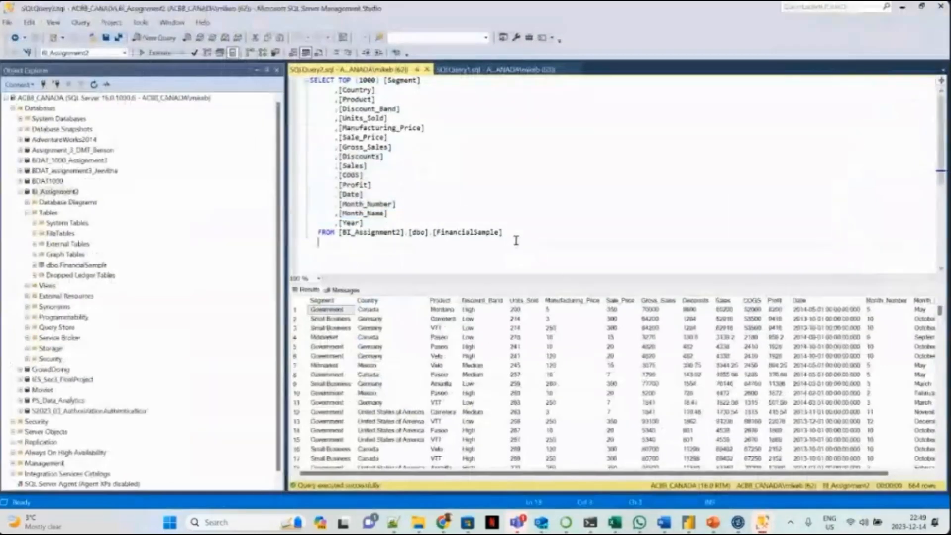
mouse_move(418, 522)
left_click(390, 471)
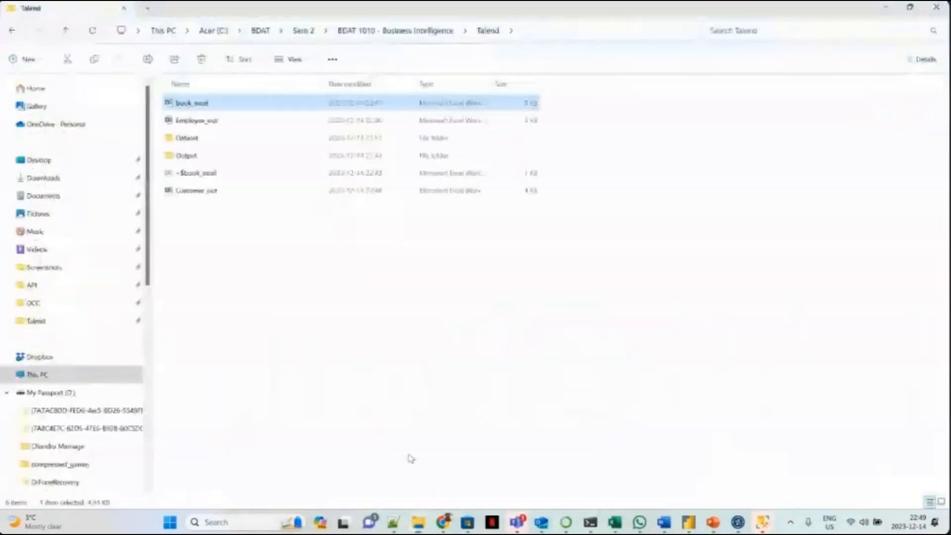
left_click(92, 31)
left_click(192, 106)
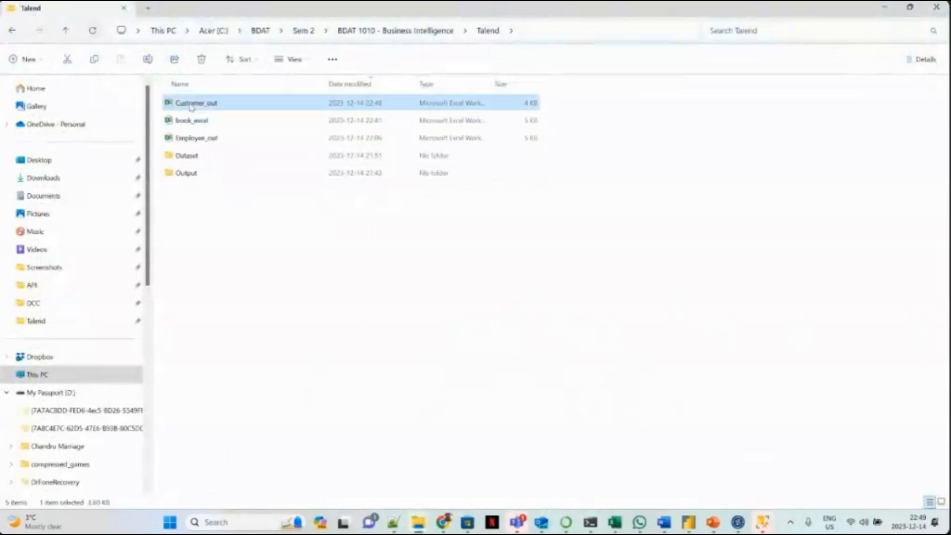
double_click(192, 106)
left_click(273, 187)
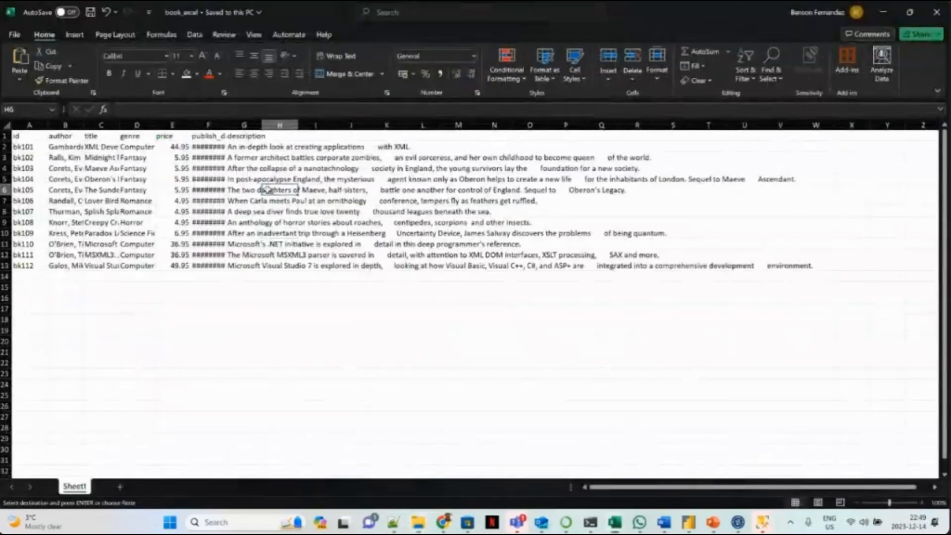
Examine the customer records in Customer_out and auto-fit column A so the RegisterTime dates can be read.
left_click_drag(62, 146, 74, 169)
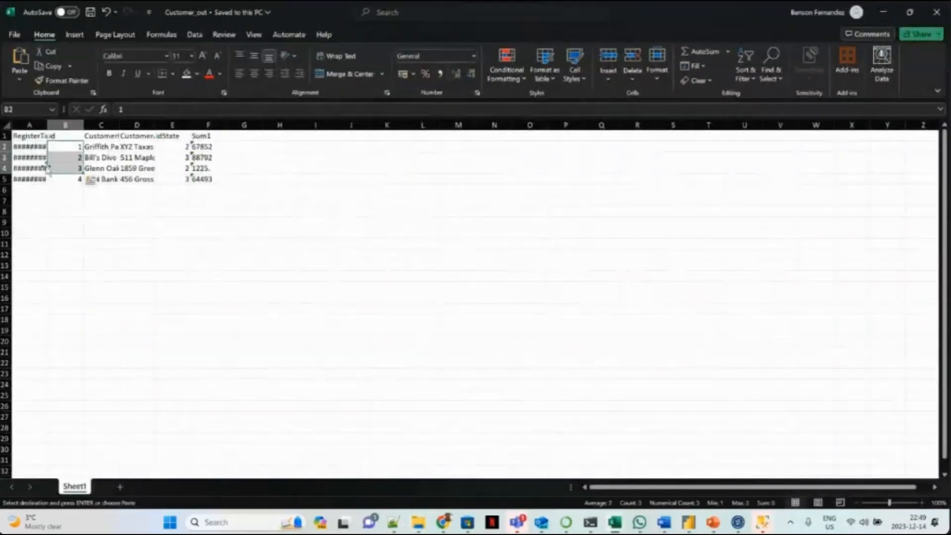
left_click(208, 136)
double_click(47, 126)
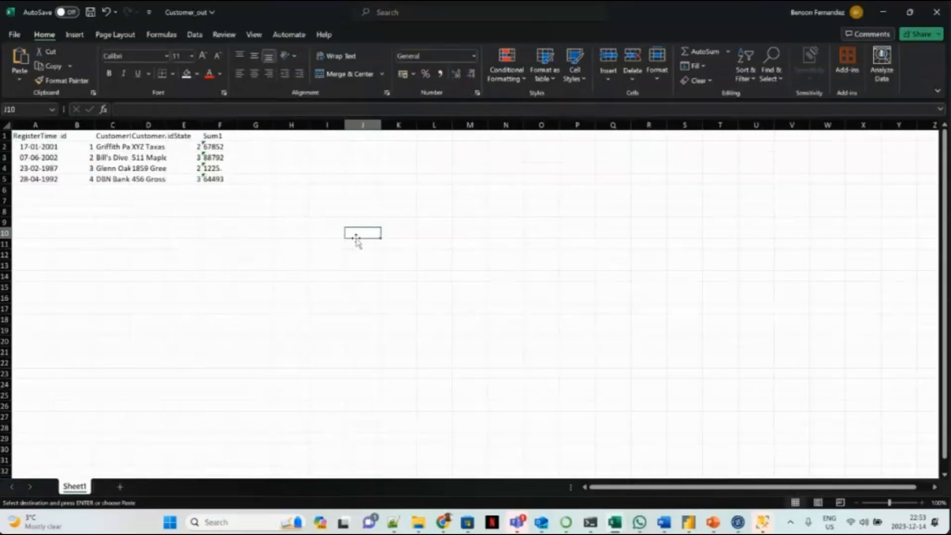
Switch to Talend job Q6 and review the settings of the EmpDept, Employee and EmpAddr input components.
left_click(738, 523)
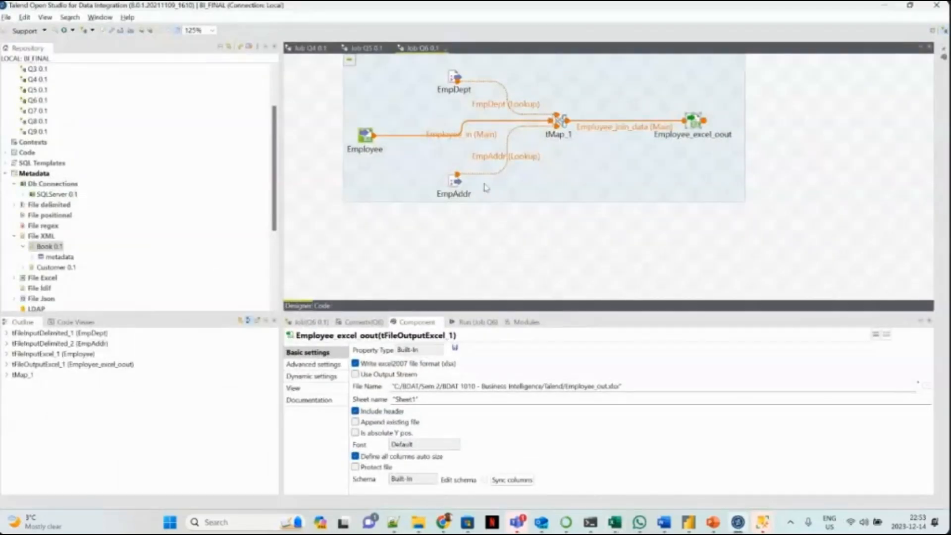
left_click(457, 78)
left_click(357, 144)
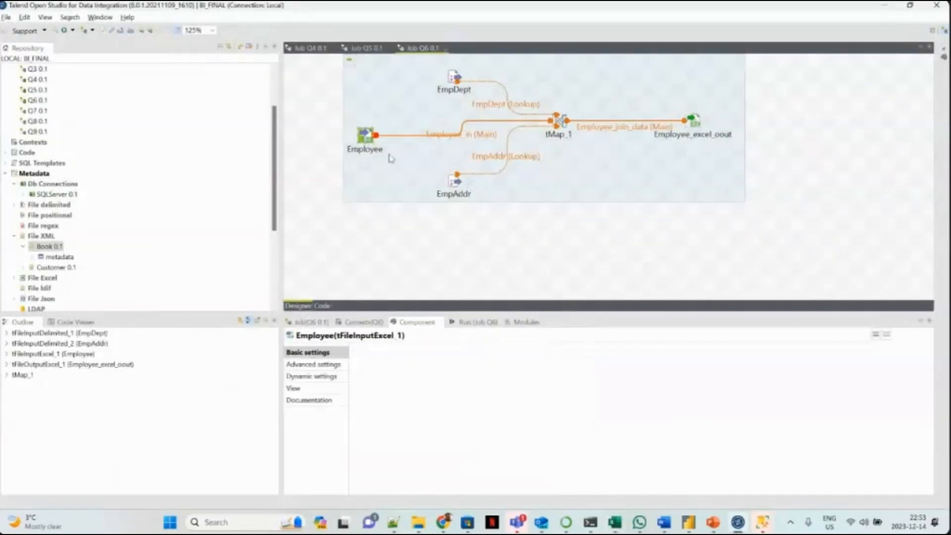
left_click(455, 180)
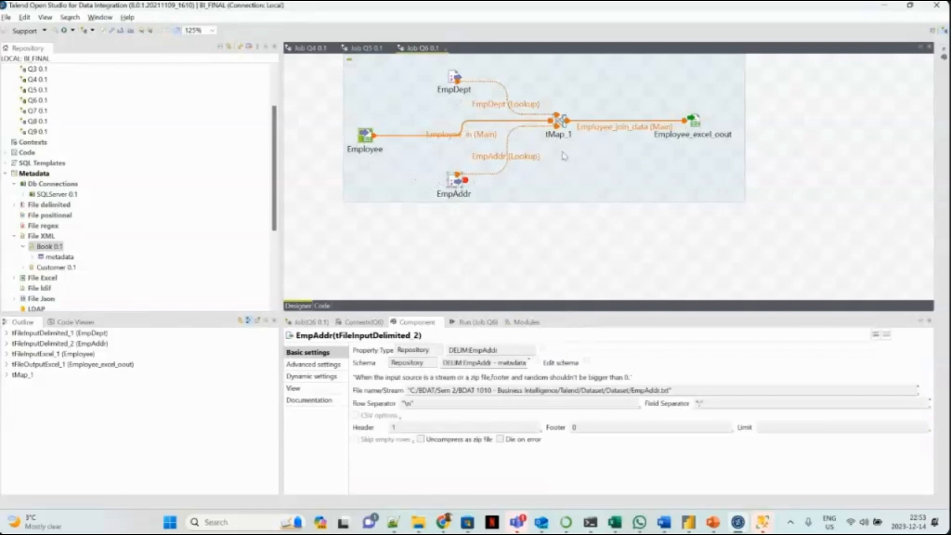
Examine the tMap_1 mapping in job Q6, including the EmpDept and EmpAddr join keys and their columns feeding Employee_join_data, then close the map editor.
left_click(561, 123)
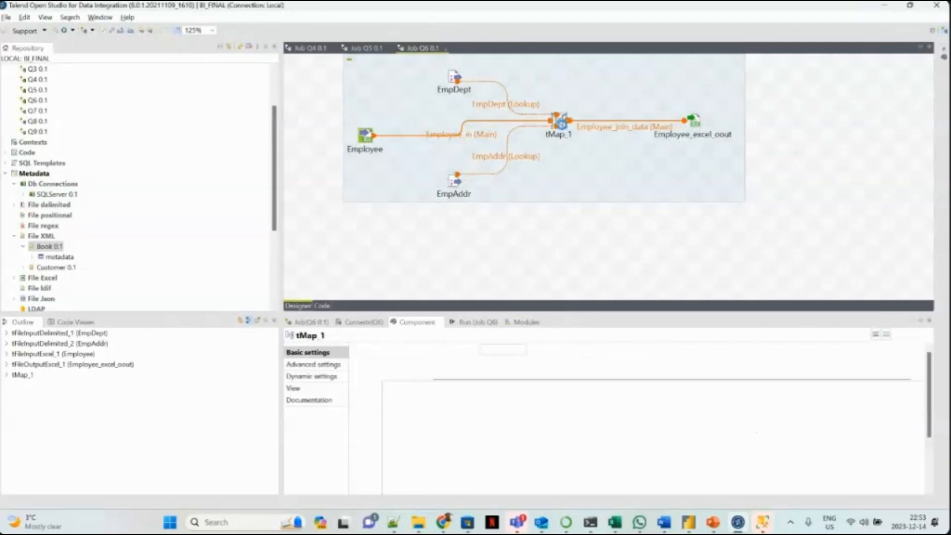
double_click(562, 123)
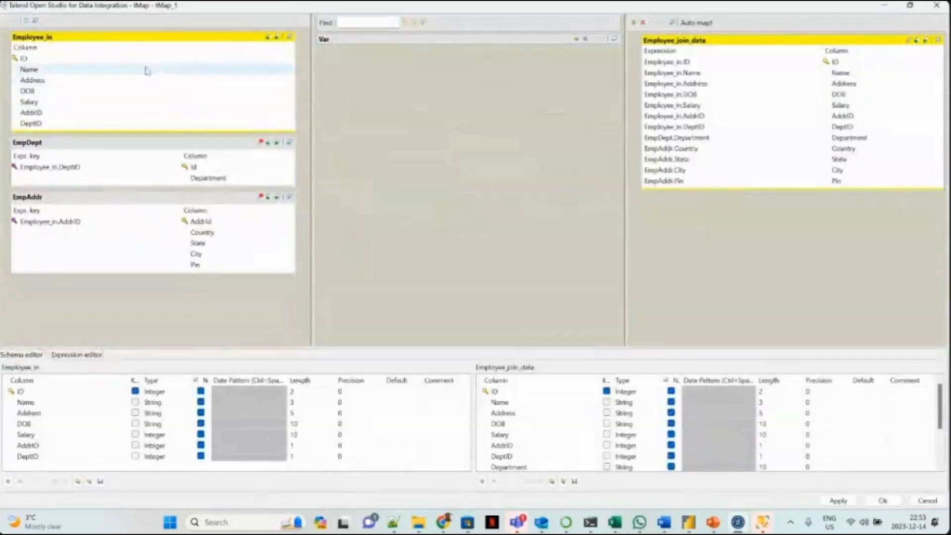
left_click(196, 167)
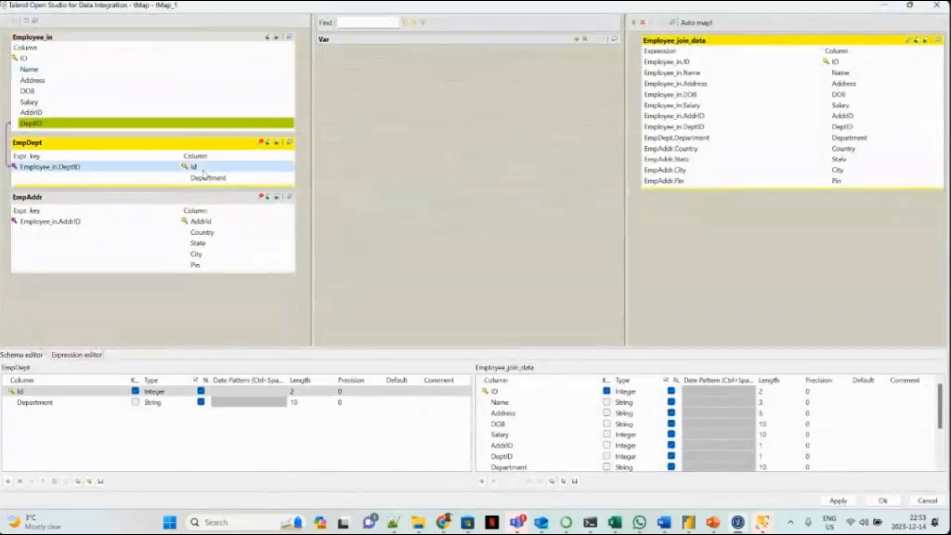
left_click(213, 221)
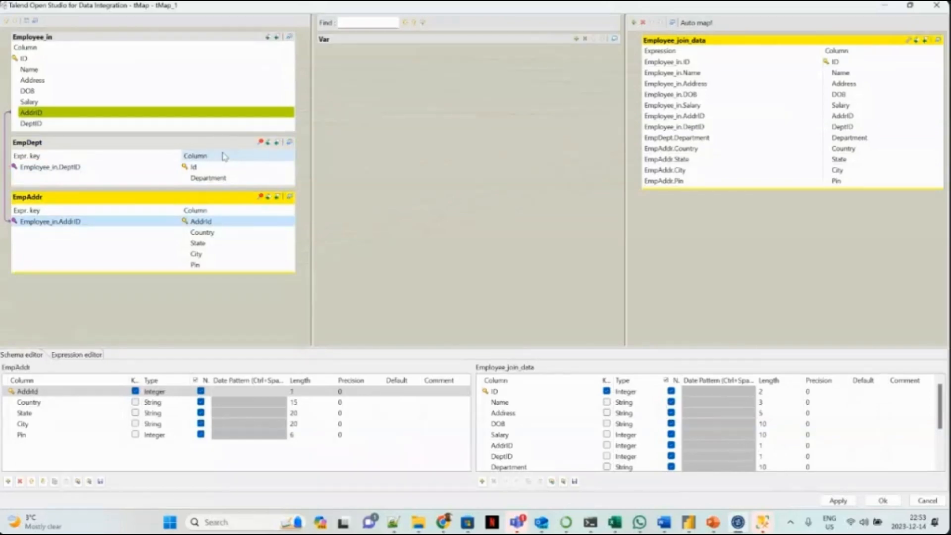
left_click(257, 234)
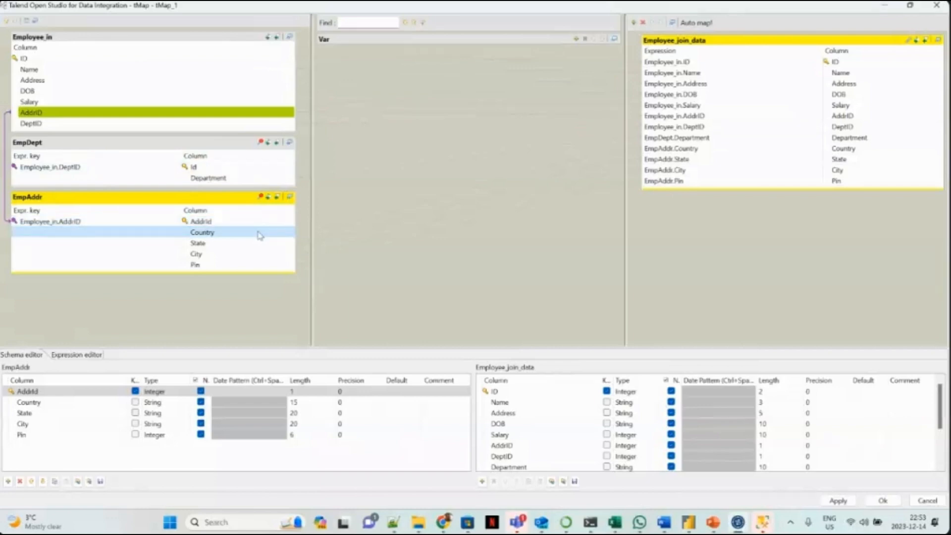
left_click(258, 244)
left_click(257, 254)
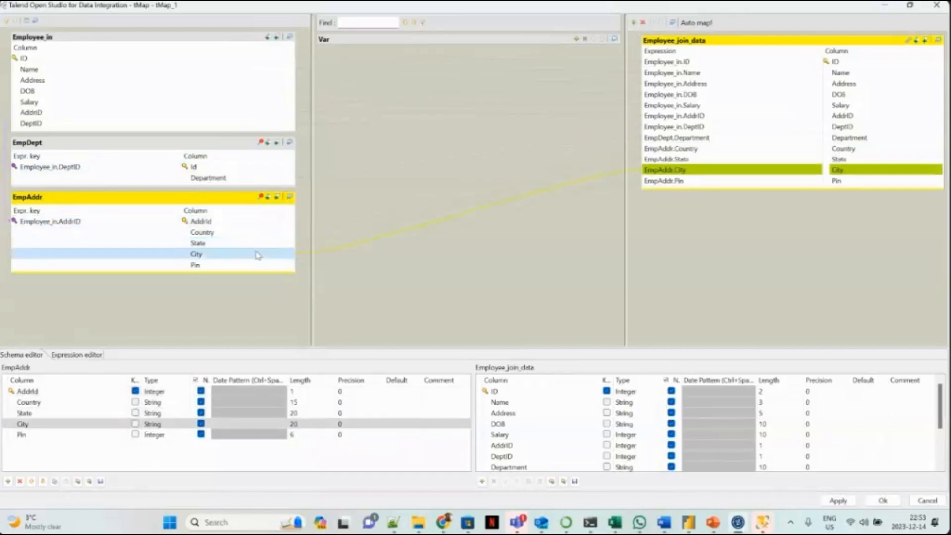
left_click(258, 265)
left_click(258, 183)
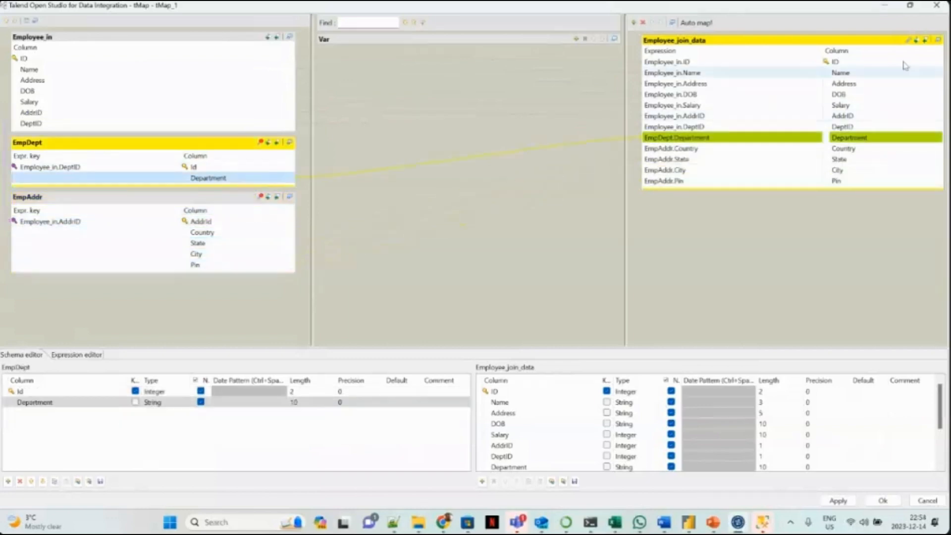
left_click(937, 5)
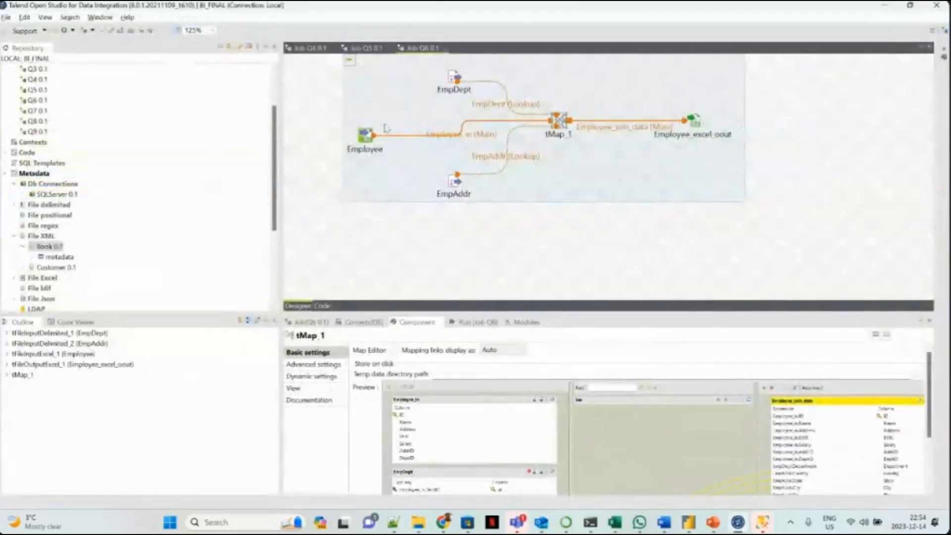
Run job Q6, then switch to File Explorer and refresh the Talend folder to list its output file.
left_click(467, 326)
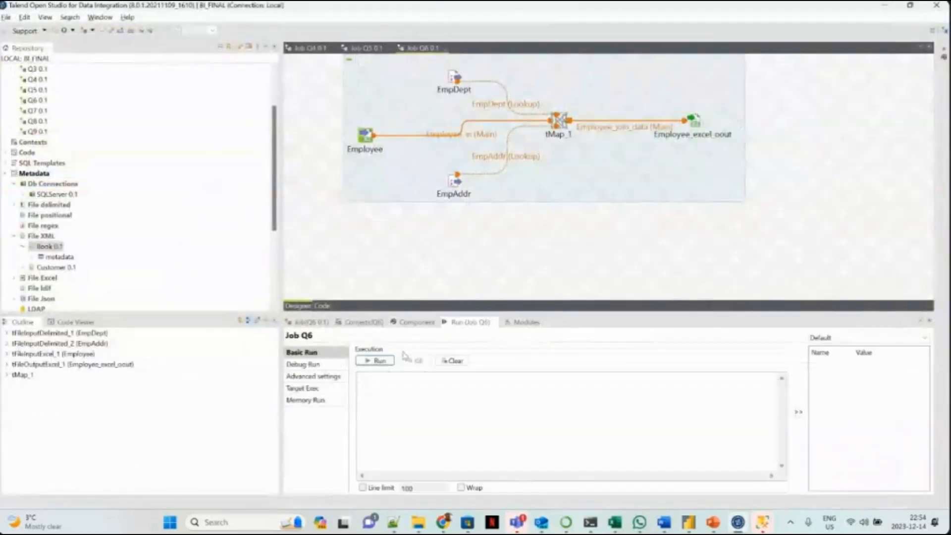
left_click(377, 361)
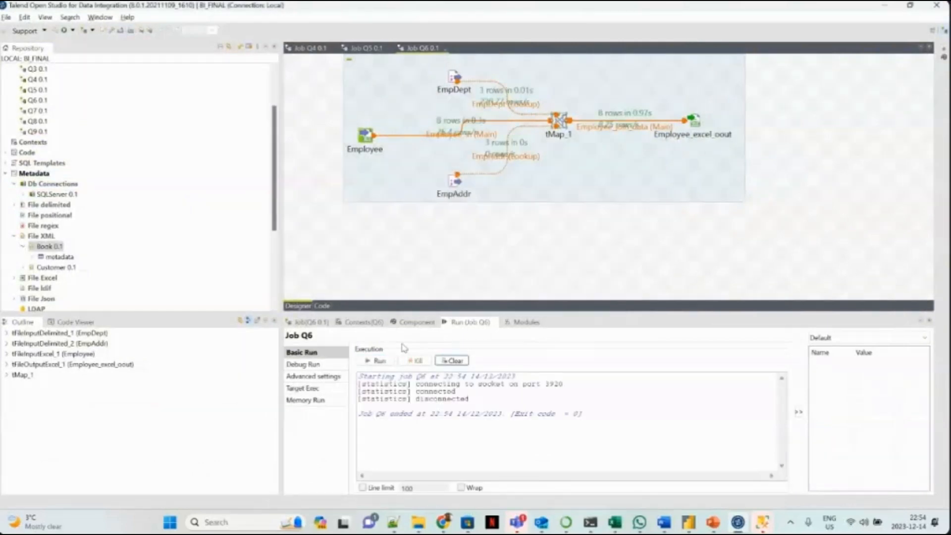
mouse_move(418, 523)
left_click(401, 479)
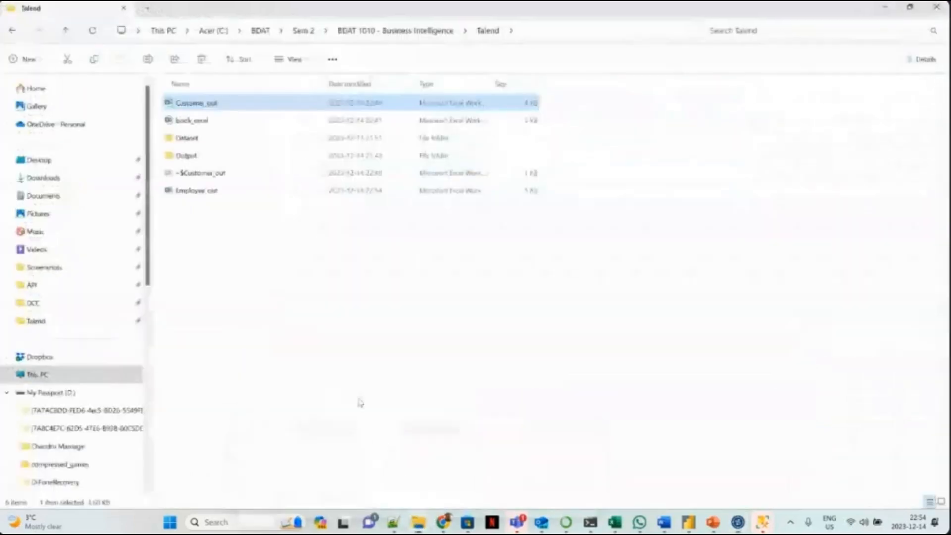
left_click(92, 30)
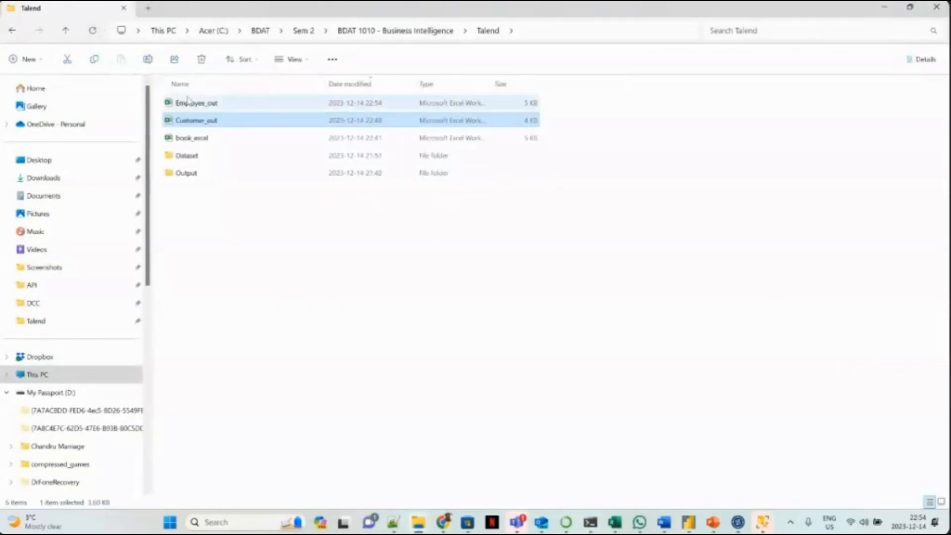
Open the Employee_out workbook in Excel and examine the joined employee, department and address records.
left_click(193, 104)
double_click(193, 105)
left_click(238, 170)
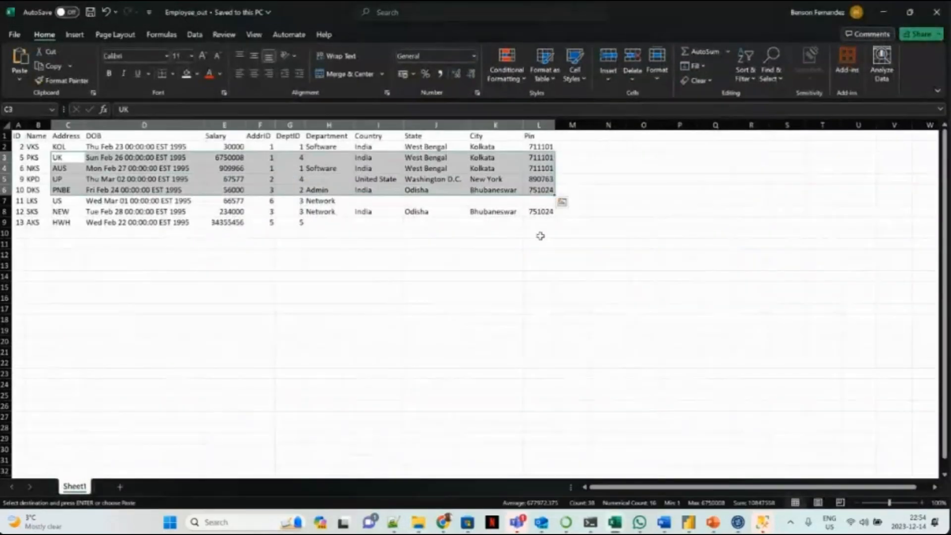
left_click(540, 234)
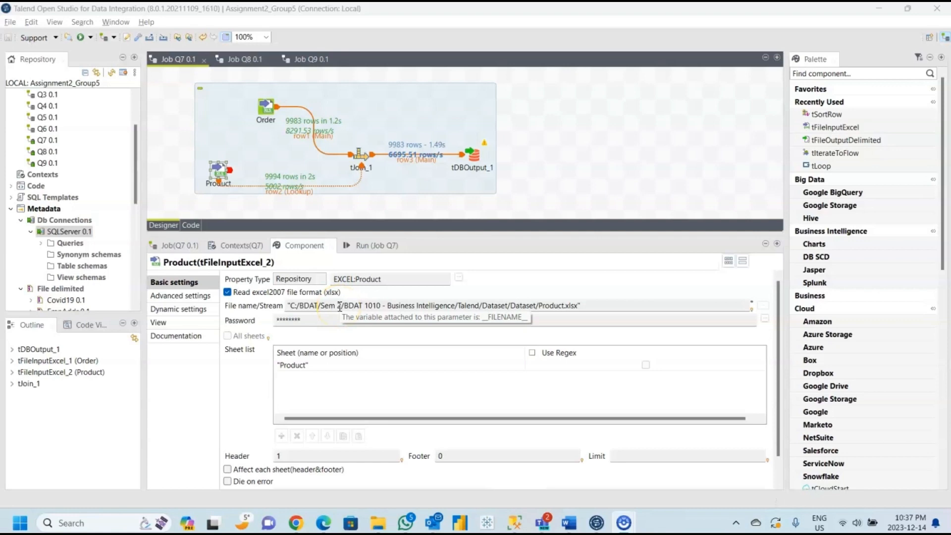
Review the Product and Order inputs in Talend job Q7, plus the tJoin_1 column mapping and ProductID key definition.
left_click(230, 161)
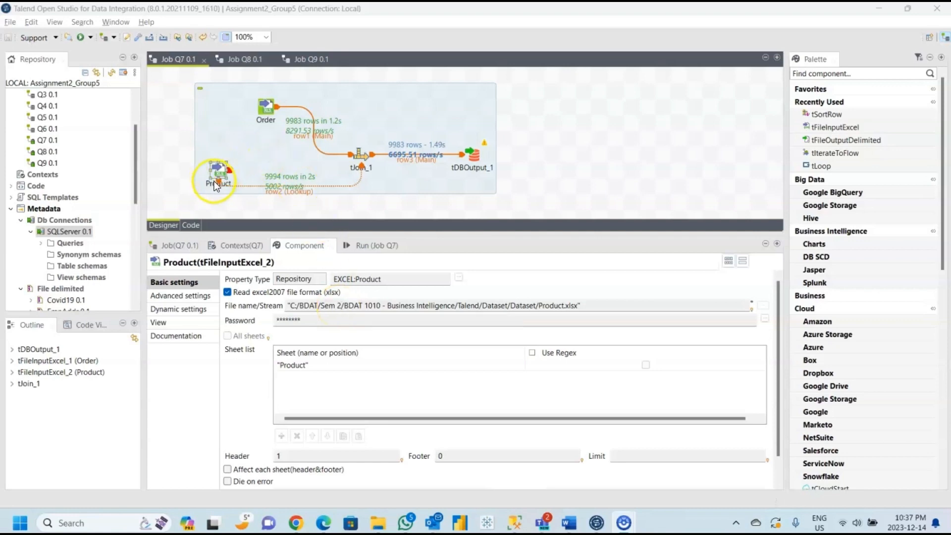
left_click(573, 306)
left_click(524, 279)
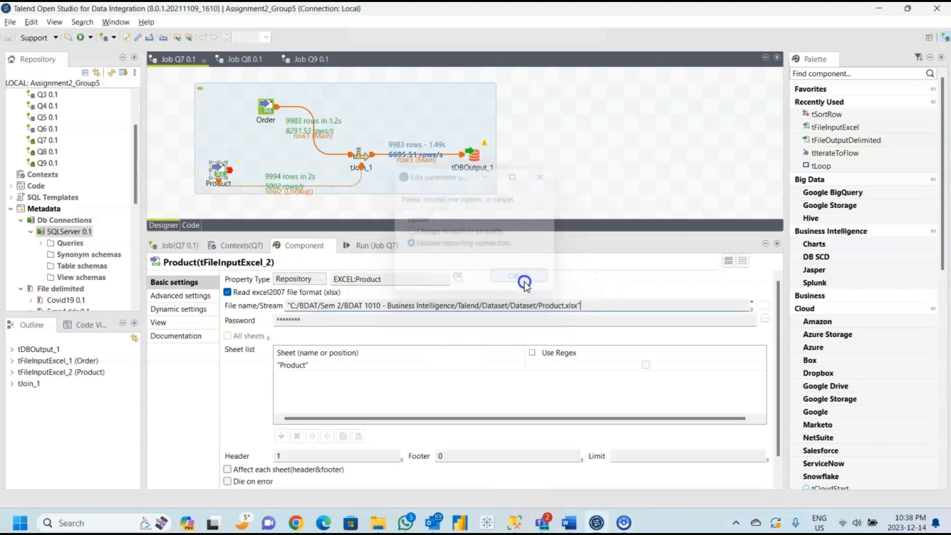
left_click(267, 110)
left_click(362, 160)
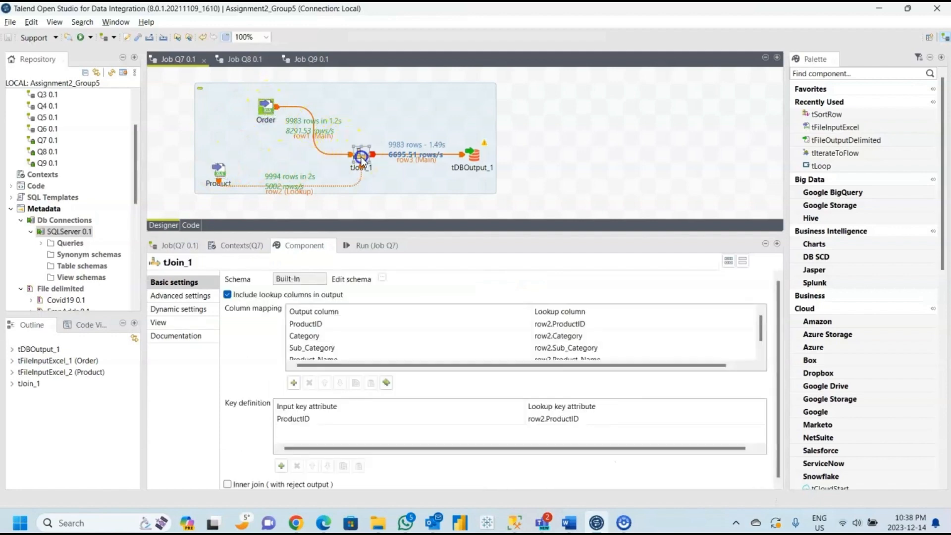
left_click(338, 422)
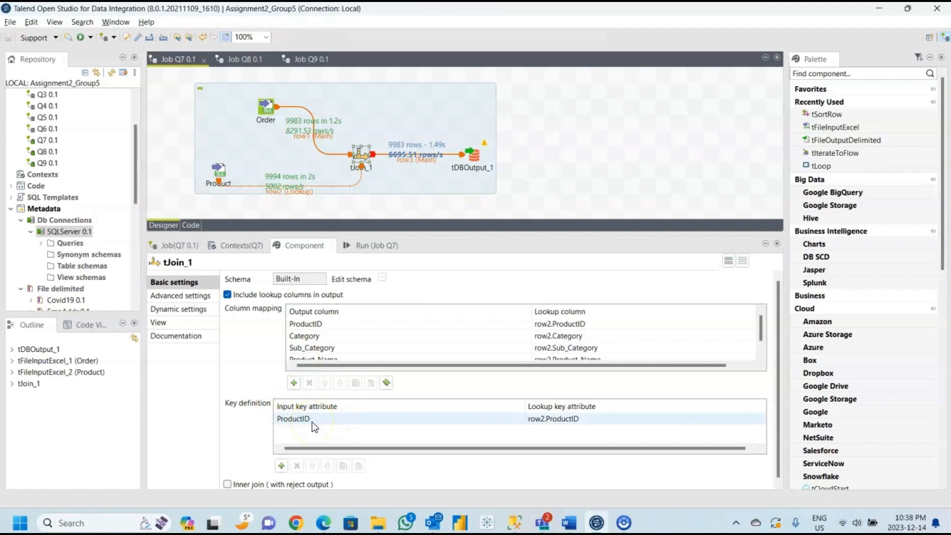
Check the tDBOutput_1 settings for the Sales table in database Assignment2 and run job Q7.
left_click(468, 161)
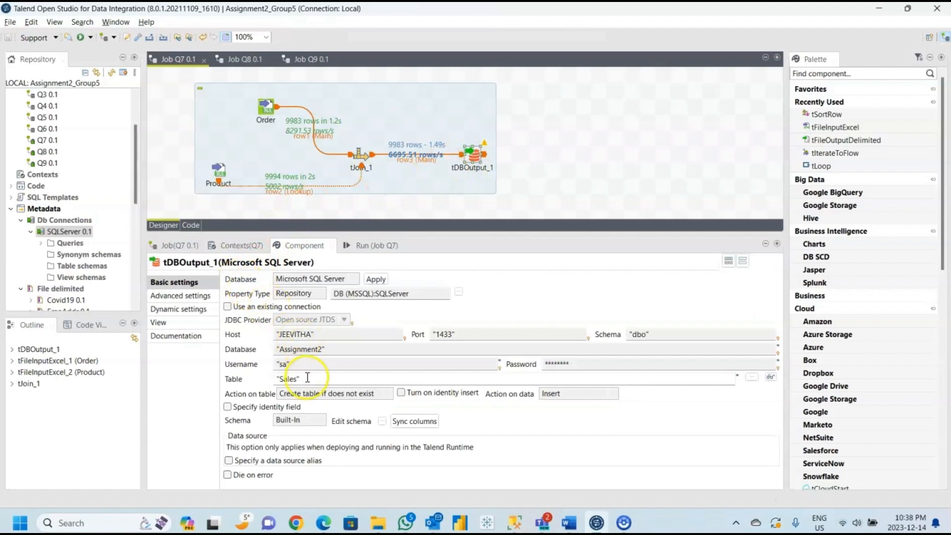
left_click(361, 247)
left_click(260, 293)
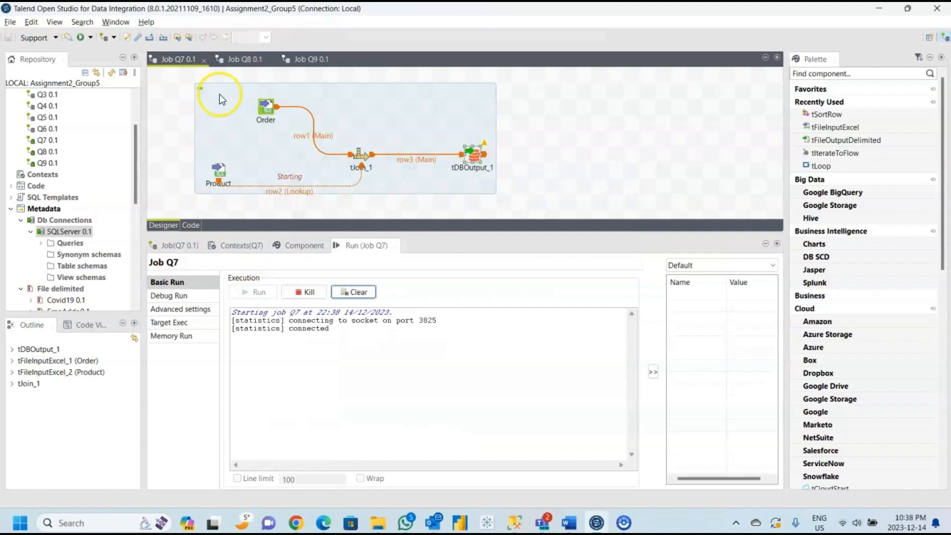
Go to job Q8 and review the tFileInputExcel_1 settings that read ActiveEmployee.xlsx.
left_click(248, 62)
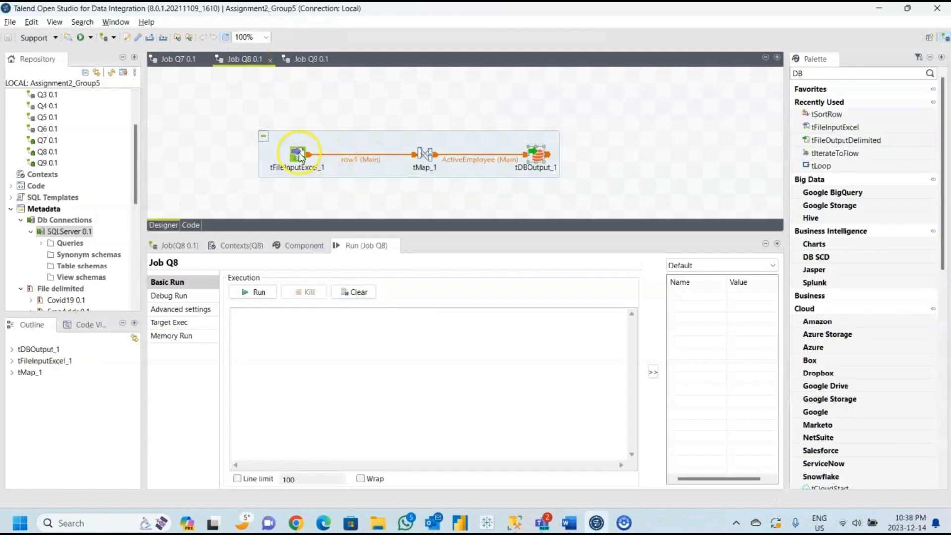
left_click(300, 156)
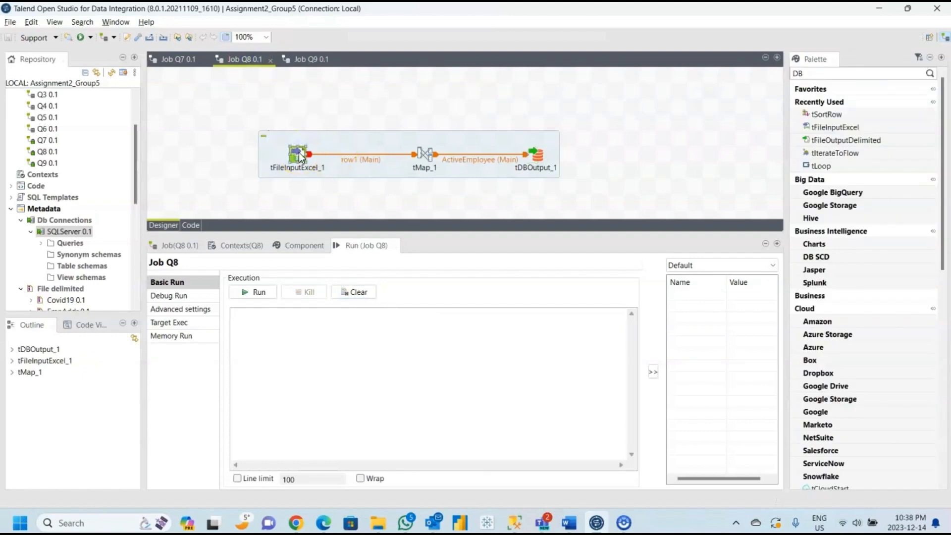
left_click(299, 245)
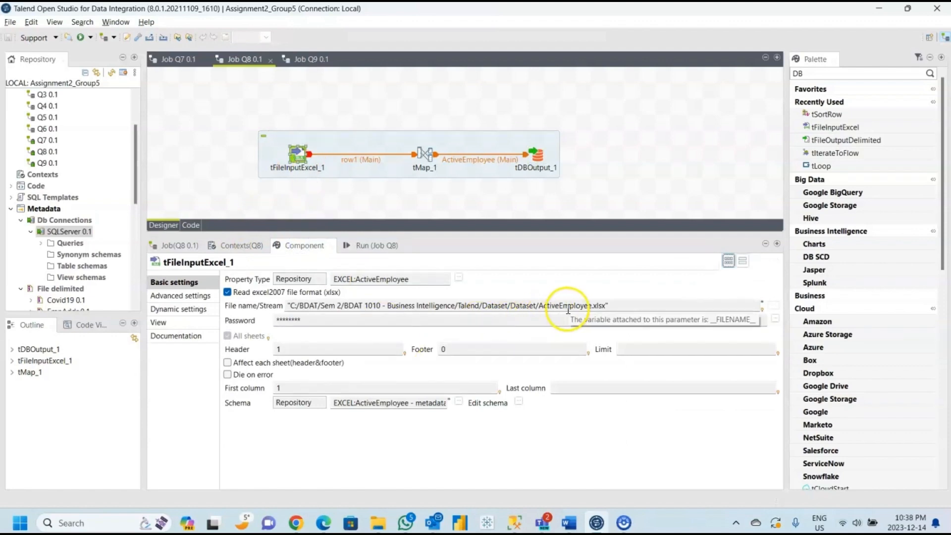
Open the tMap_1 map editor in job Q8 and examine the SalaryRange variable expression based on row1.Salary.
left_click(434, 154)
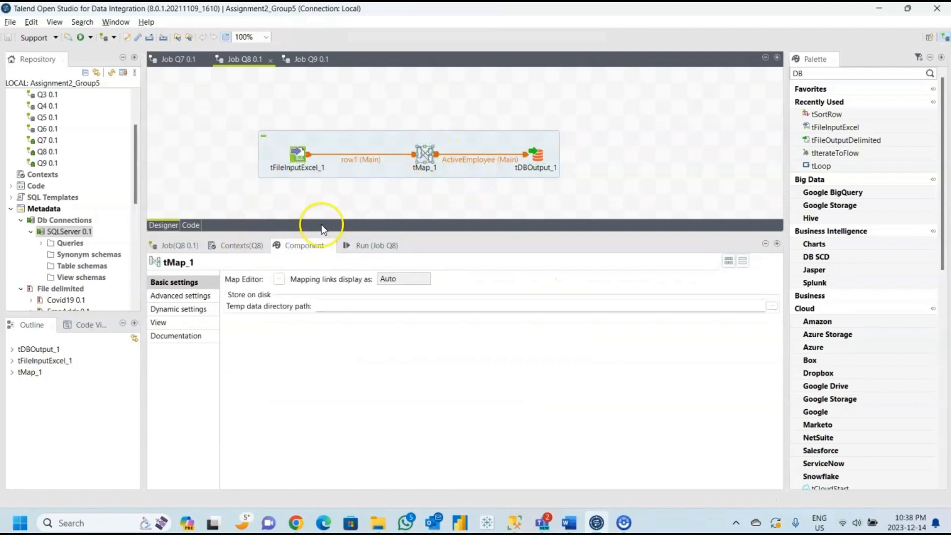
left_click(279, 279)
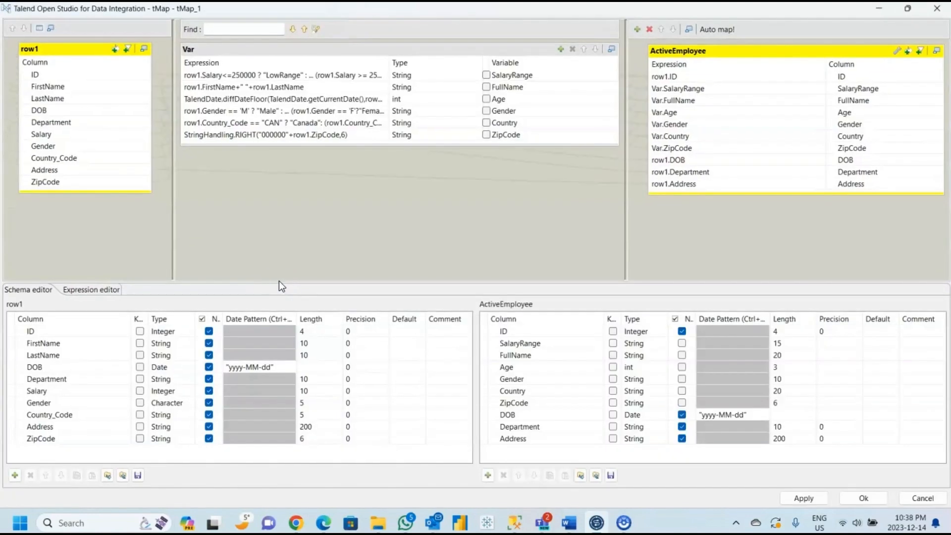
left_click(252, 75)
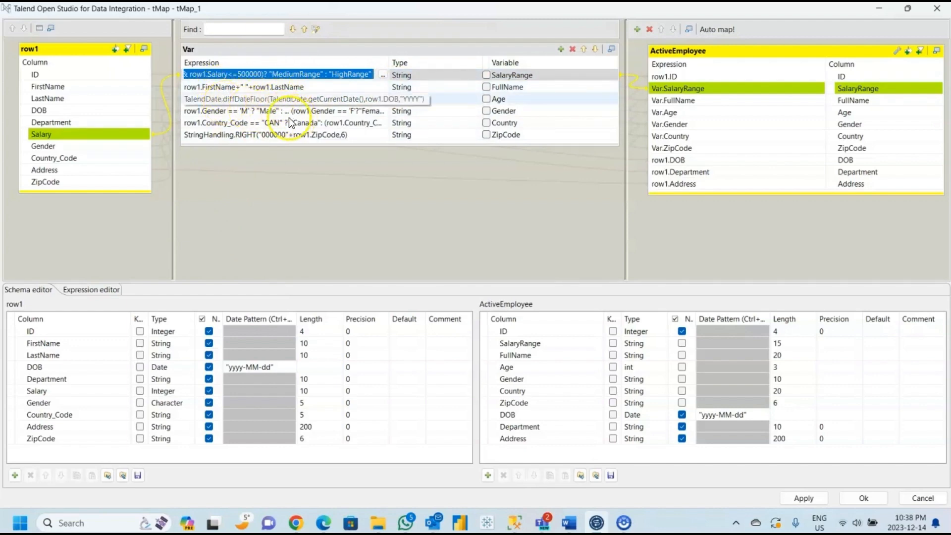
Examine the Country and ZipCode variable expressions in the tMap_1 map editor and close the editor.
left_click(249, 123)
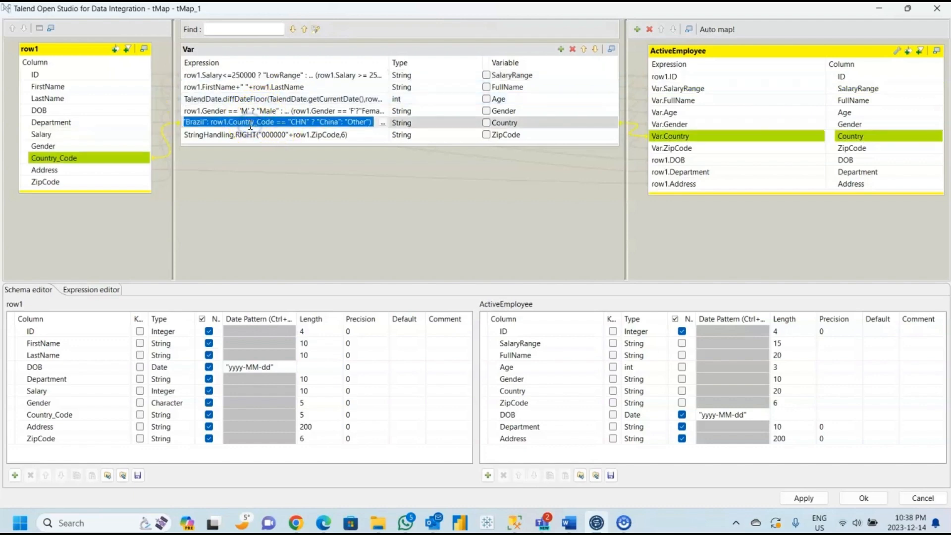
left_click(380, 123)
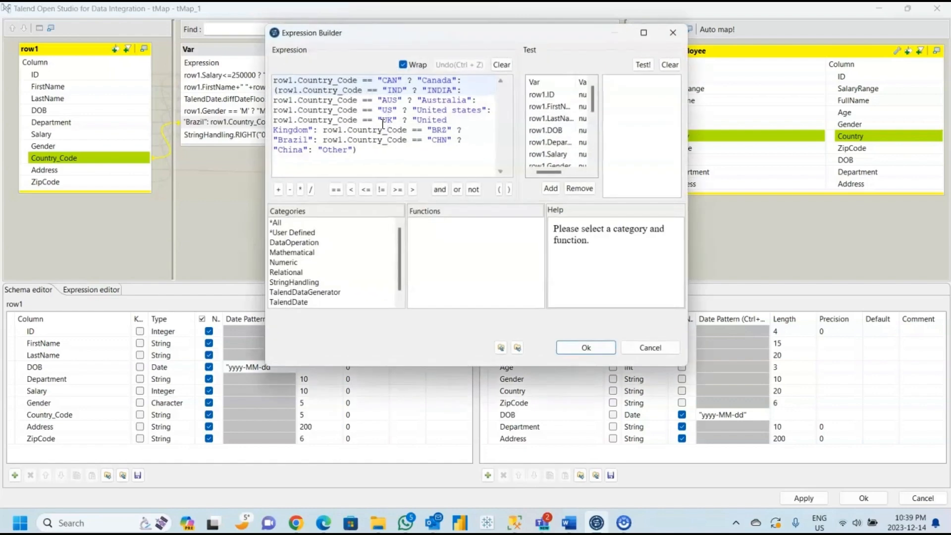
left_click(587, 348)
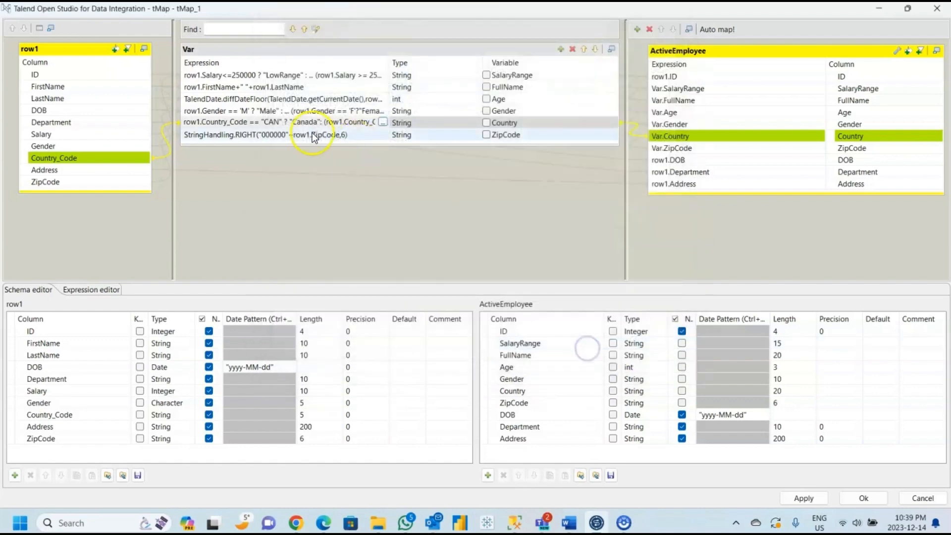
left_click(314, 136)
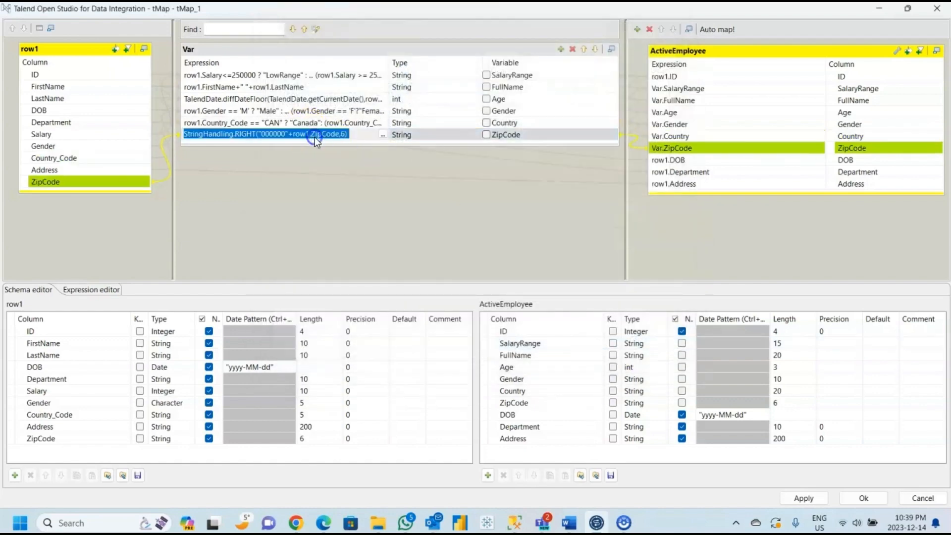
left_click(383, 135)
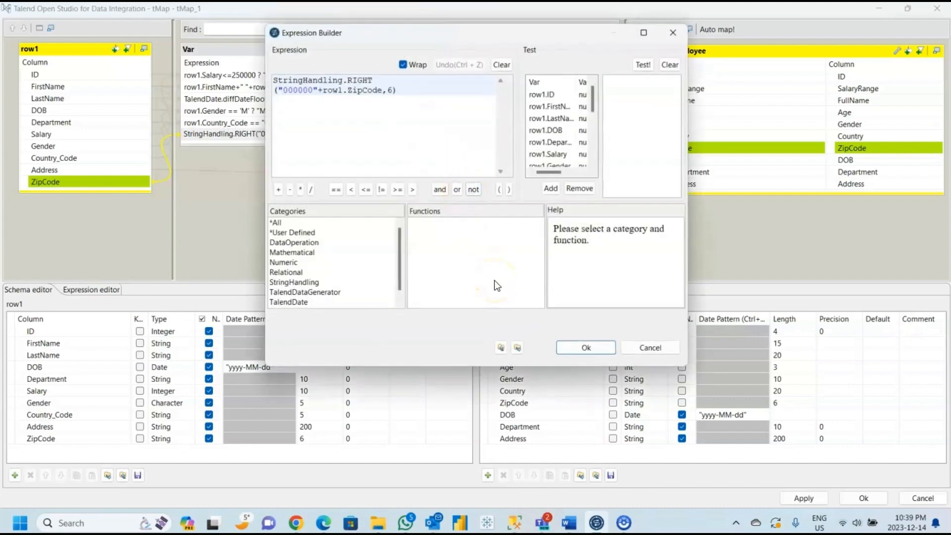
left_click(586, 348)
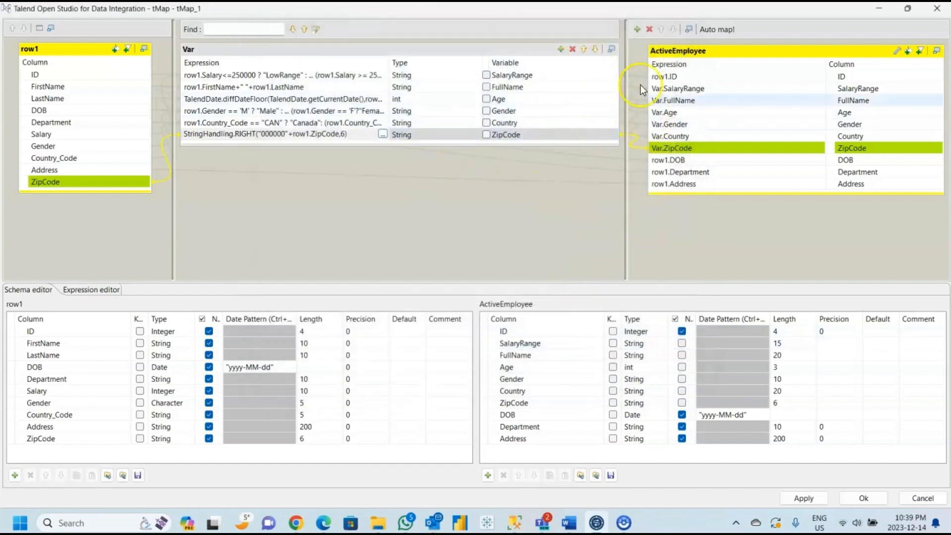
left_click(880, 501)
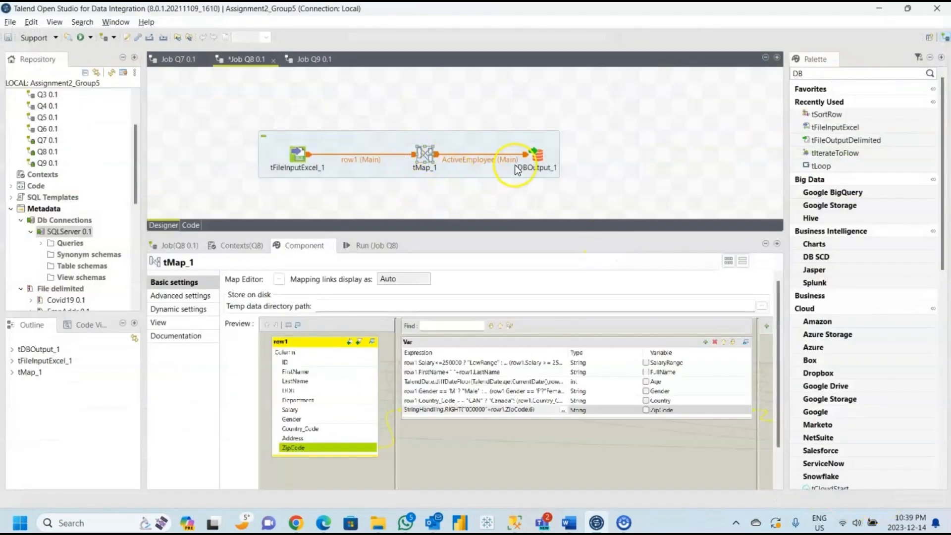
Check the tDBOutput_1 settings for the ActiveEmployee table in database Assignment2 and run job Q8.
left_click(537, 160)
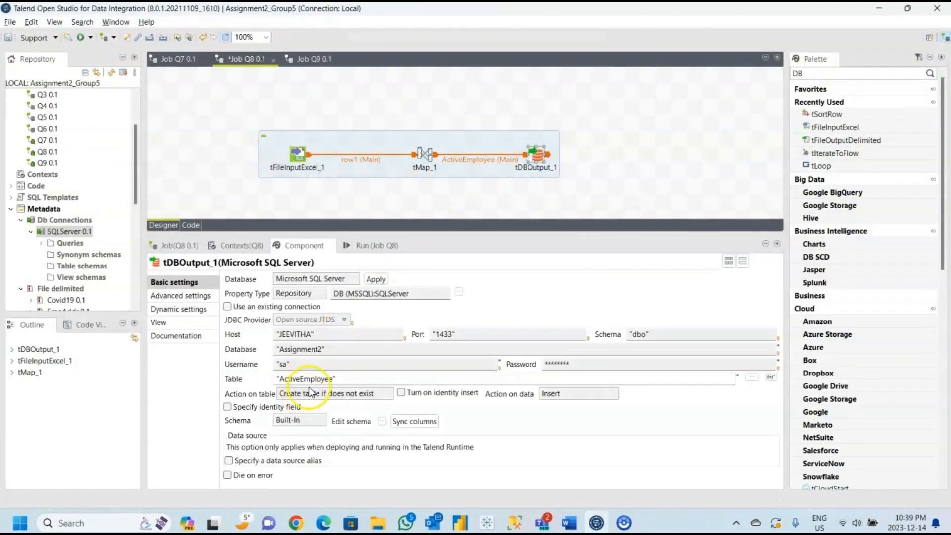
left_click(359, 246)
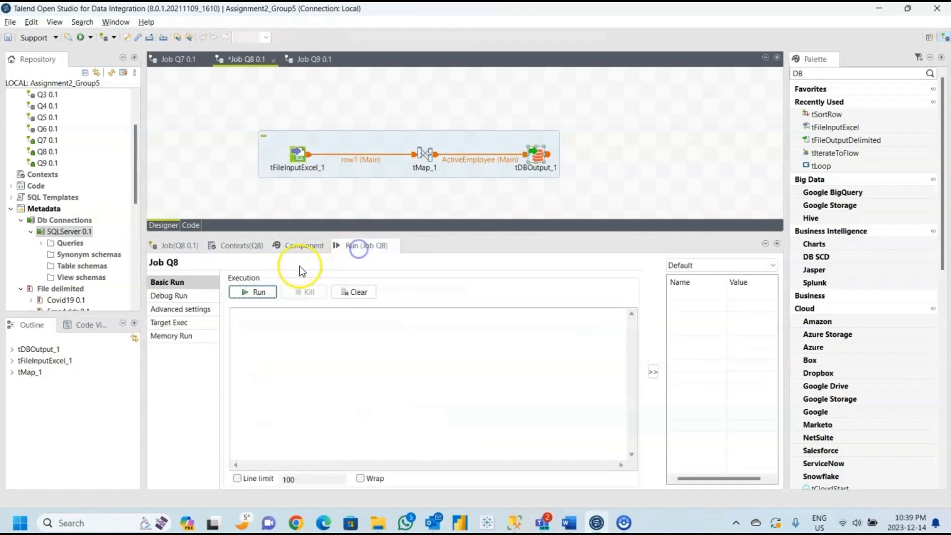
left_click(261, 291)
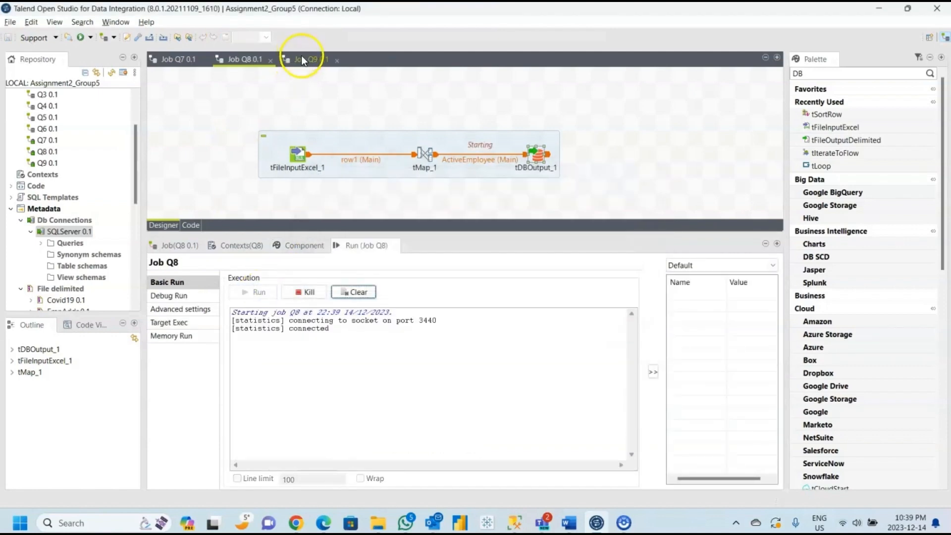
Go to job Q9 and review the tFileExist_1, tDie_1, tFileInputDelimited_1 and tDBOutput_1 components.
left_click(309, 60)
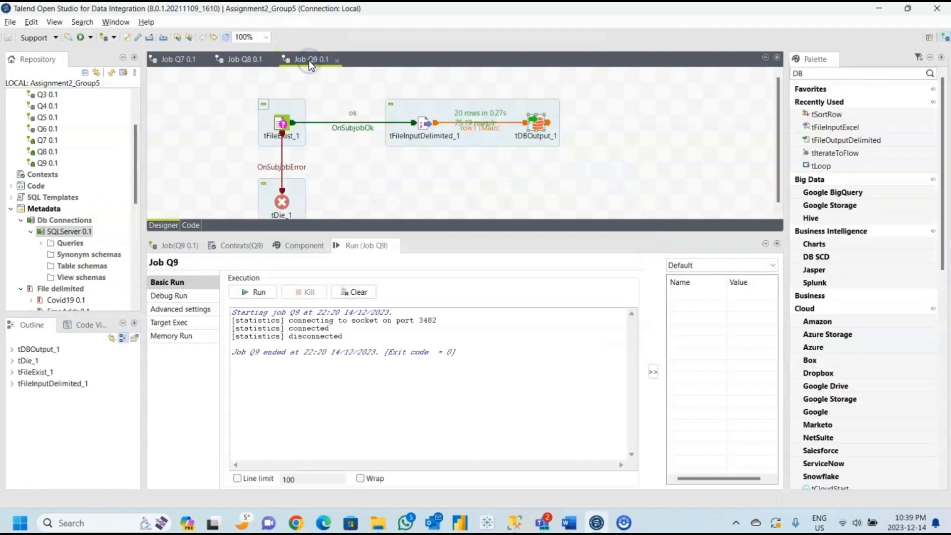
left_click(282, 124)
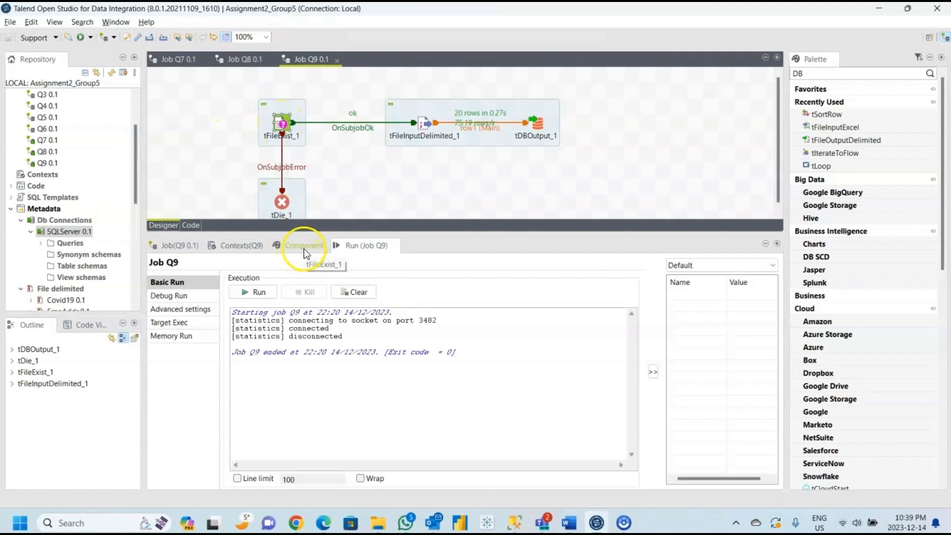
left_click(303, 245)
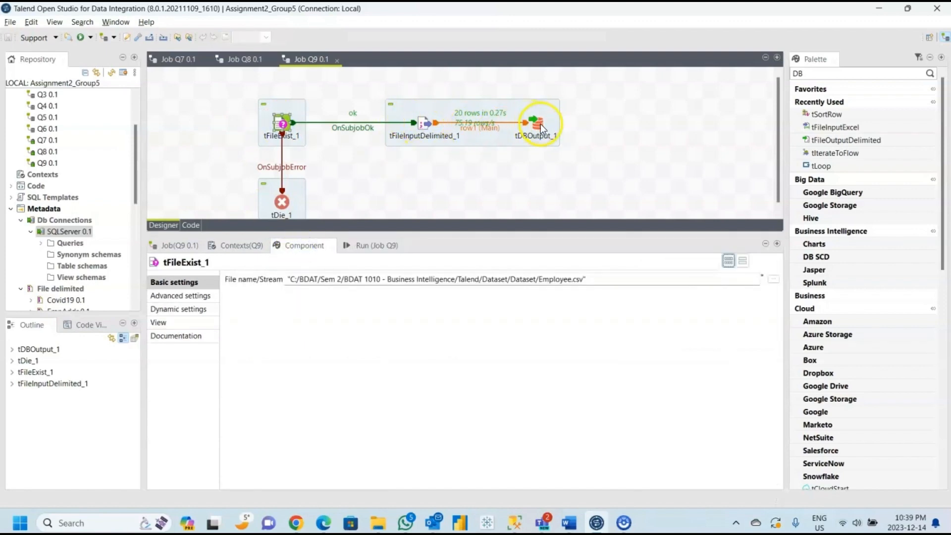
left_click(291, 212)
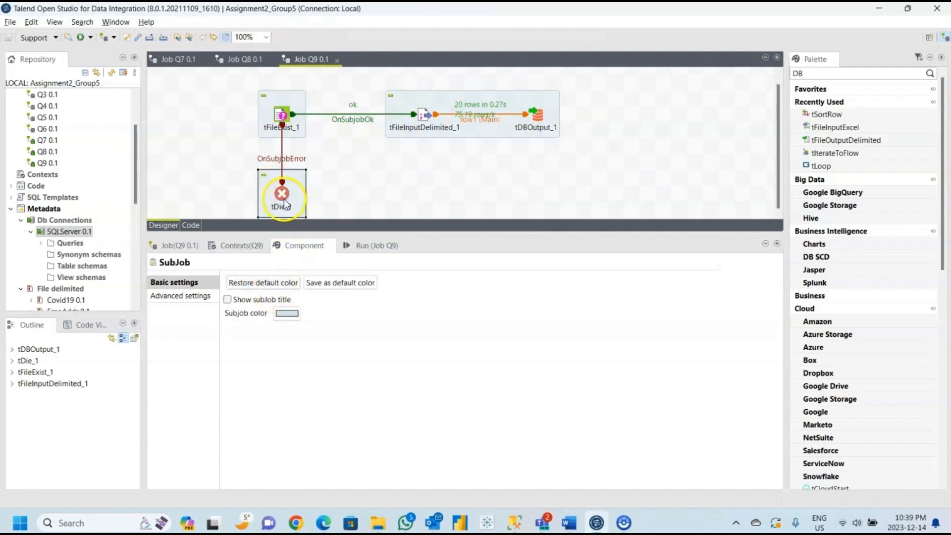
left_click(284, 200)
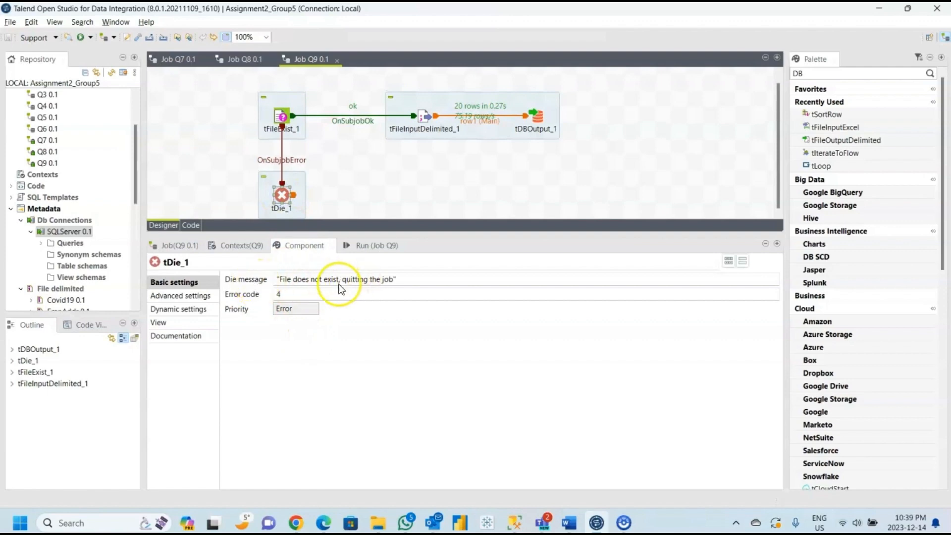
left_click(419, 120)
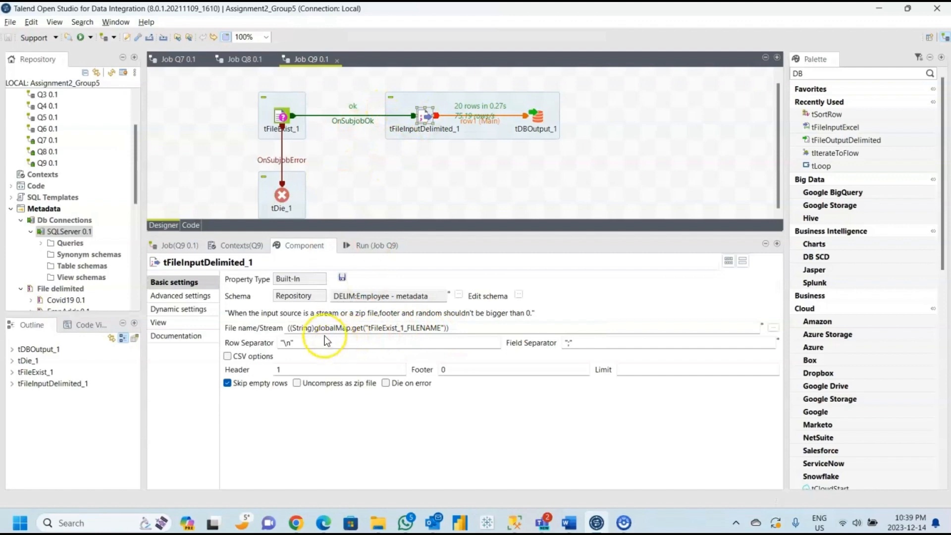
left_click(537, 118)
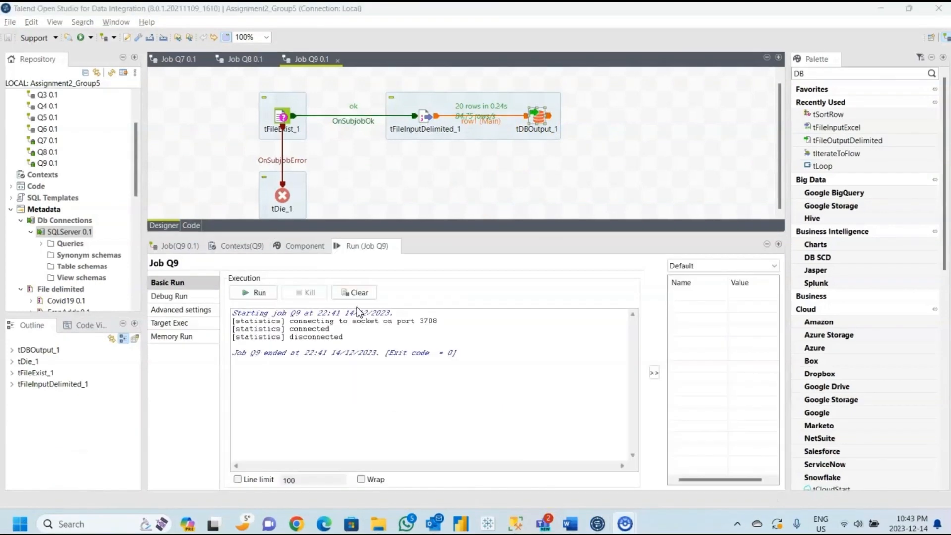
Switch to SQL Server Management Studio and run SELECT * FROM Sales to check the job Q7 output.
left_click(518, 526)
left_click(546, 79)
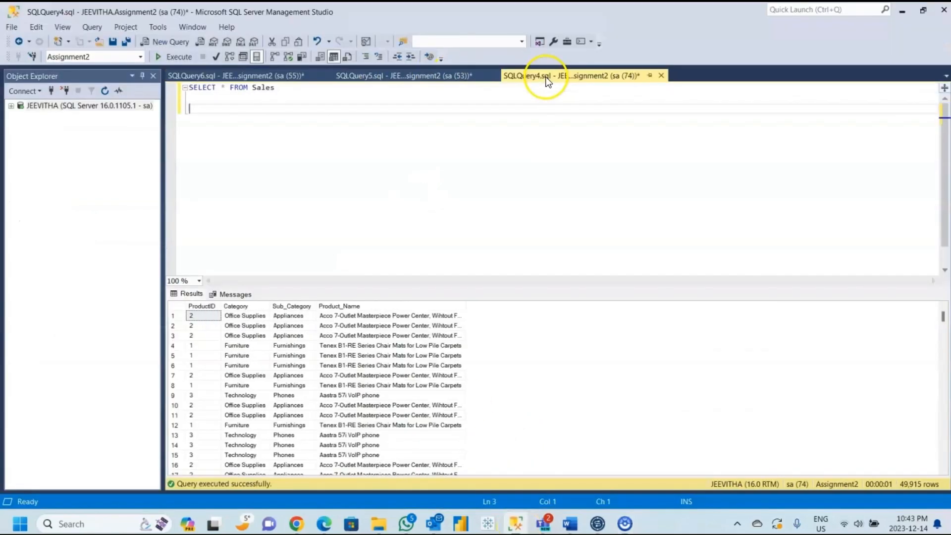
left_click_drag(284, 89, 179, 88)
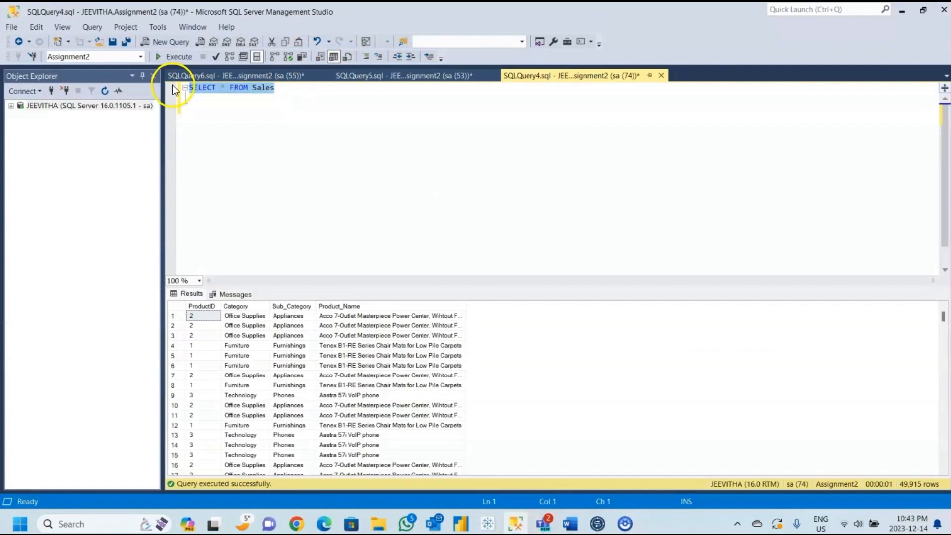
left_click(174, 58)
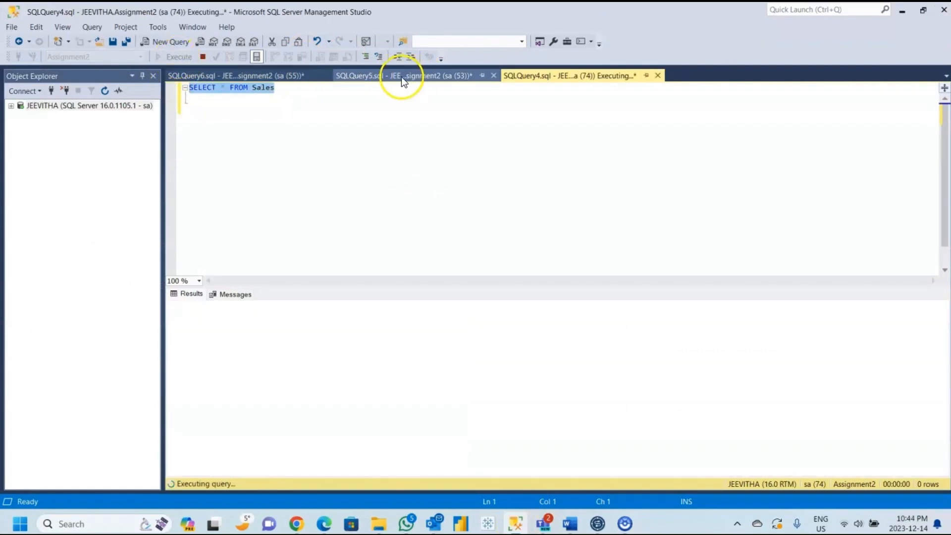
Check the SELECT * FROM ActiveEmployee query output in an enlarged results pane and go to the SQLQuery6 query.
left_click(399, 76)
left_click_drag(316, 89, 180, 94)
left_click_drag(418, 306, 436, 183)
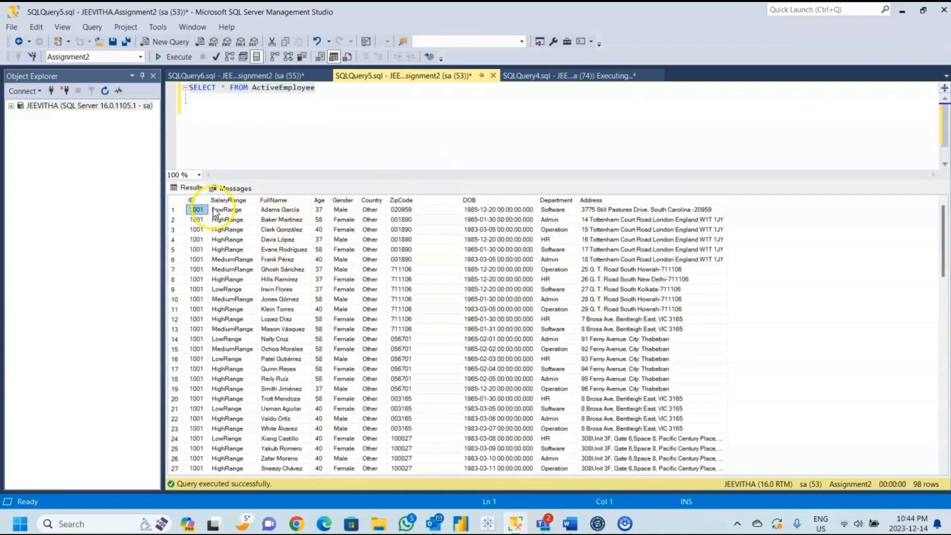
left_click(233, 74)
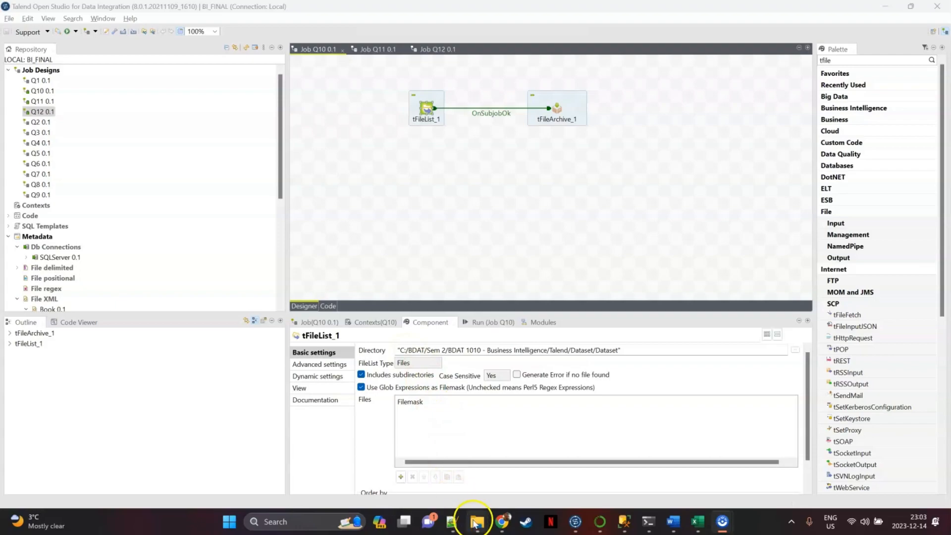
Look through the source files in the Talend Dataset folder in File Explorer and return to job Q10.
mouse_move(477, 521)
left_click(437, 485)
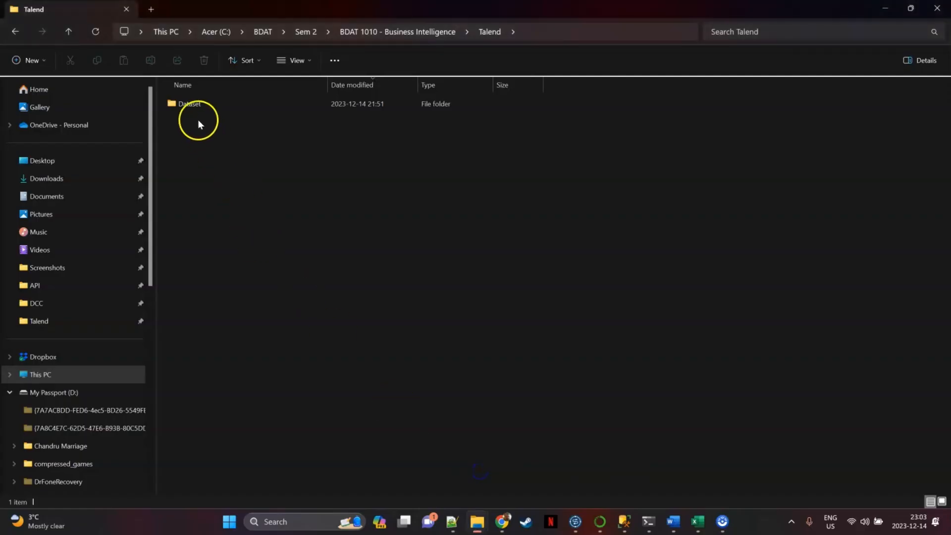
double_click(197, 106)
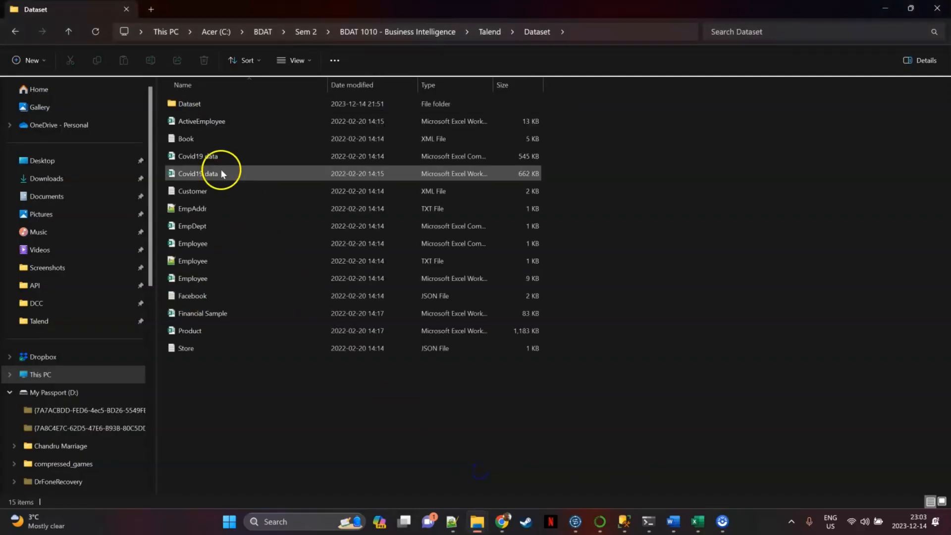
left_click(892, 14)
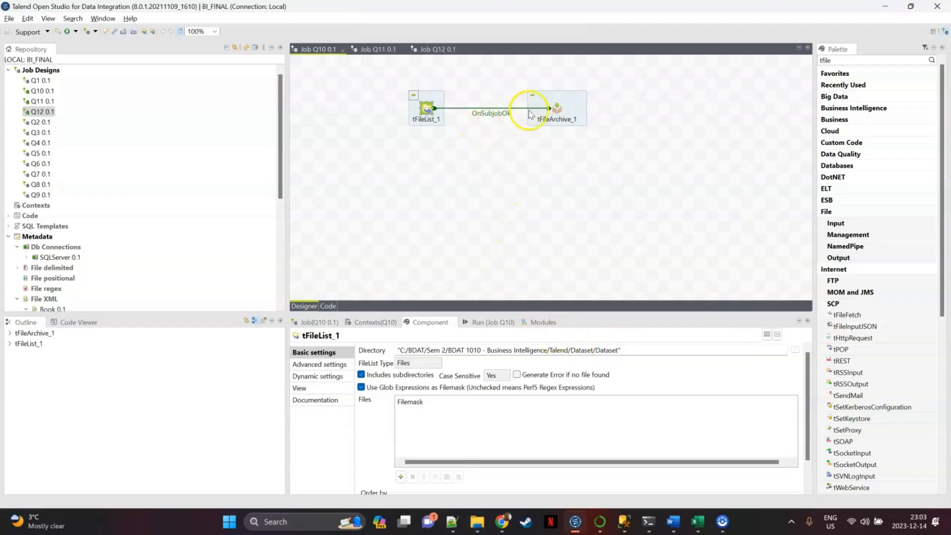
Review the tFileArchive_1 settings that write Output/Dataset.zip and run job Q10.
left_click(555, 106)
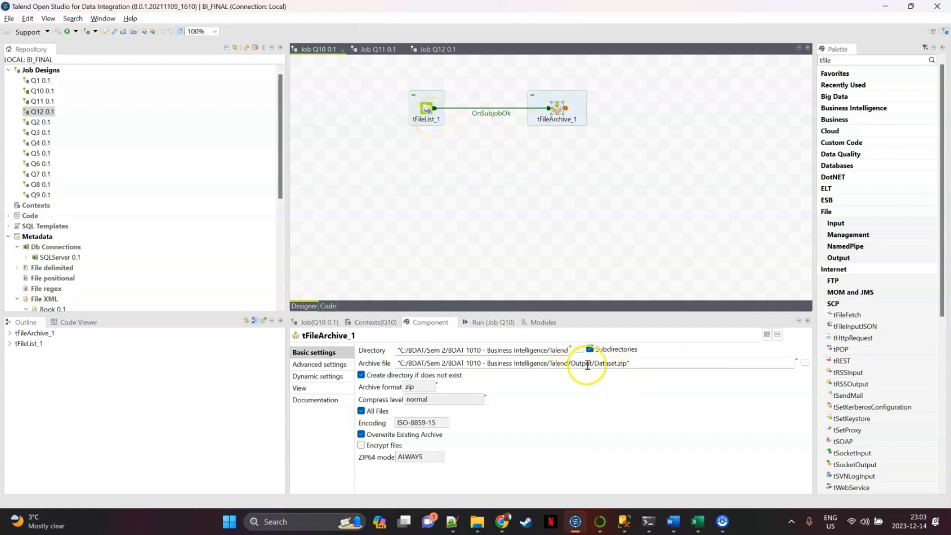
left_click(488, 322)
left_click(386, 361)
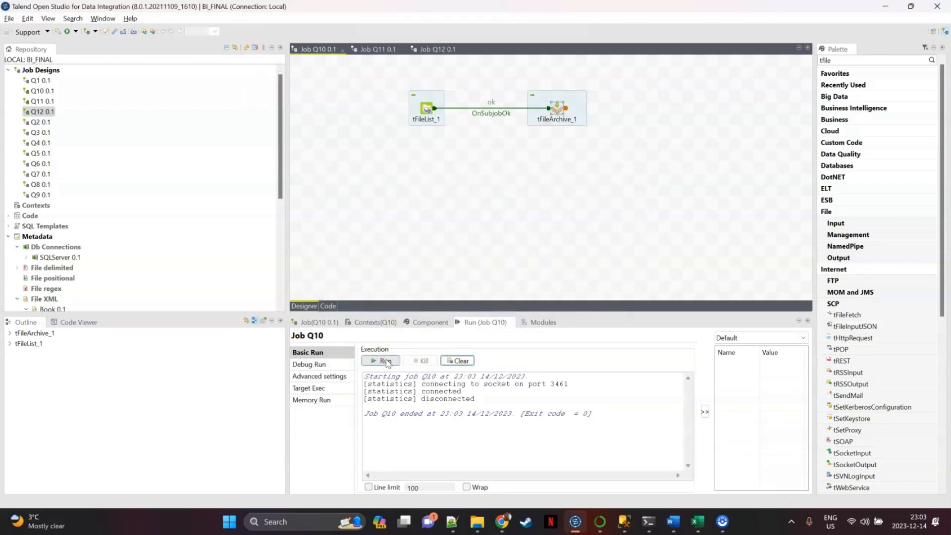
Check the Dataset zip archive in the Talend Output folder in File Explorer and return to Talend Open Studio.
mouse_move(464, 524)
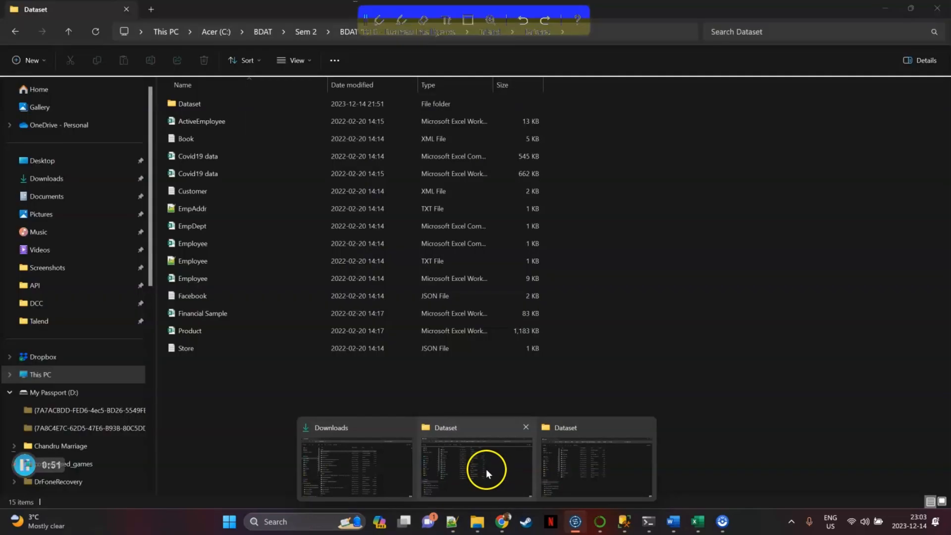
left_click(486, 469)
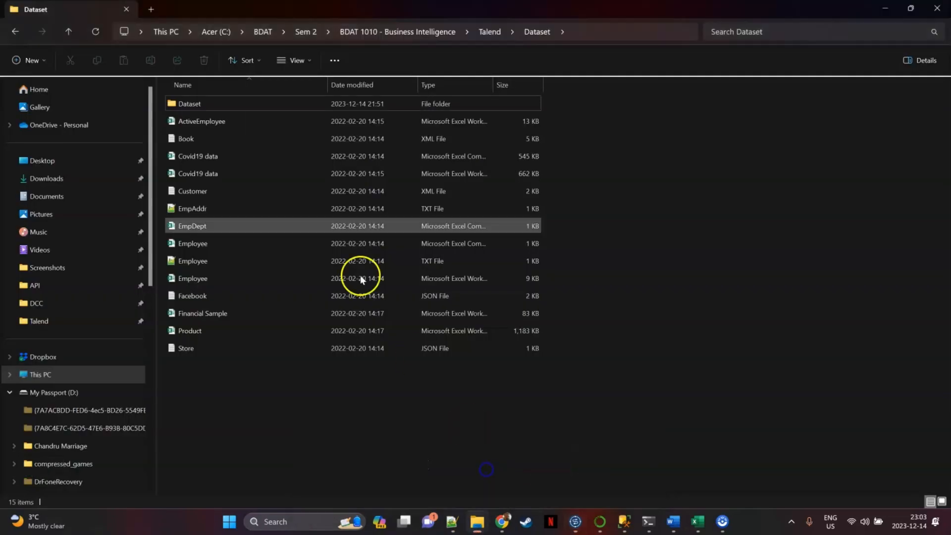
left_click(350, 33)
double_click(218, 103)
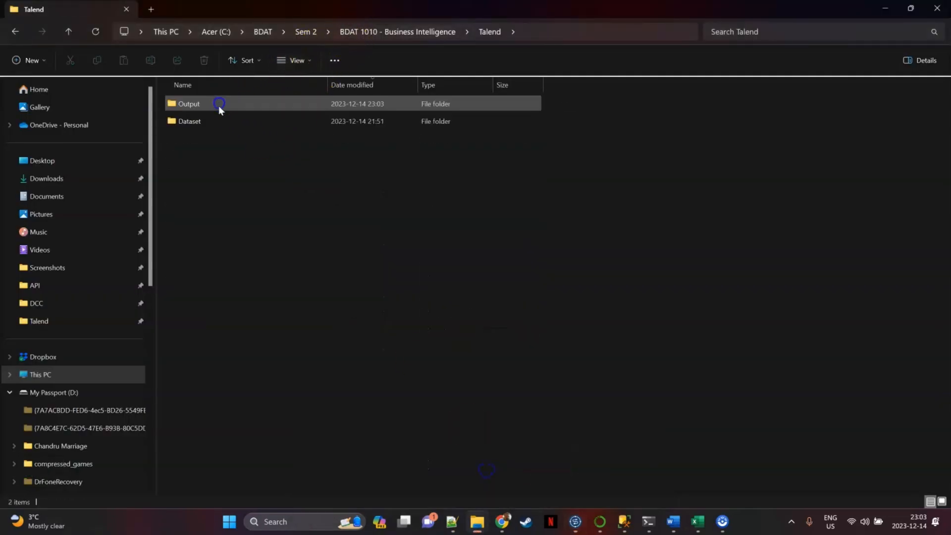
left_click(207, 110)
double_click(206, 108)
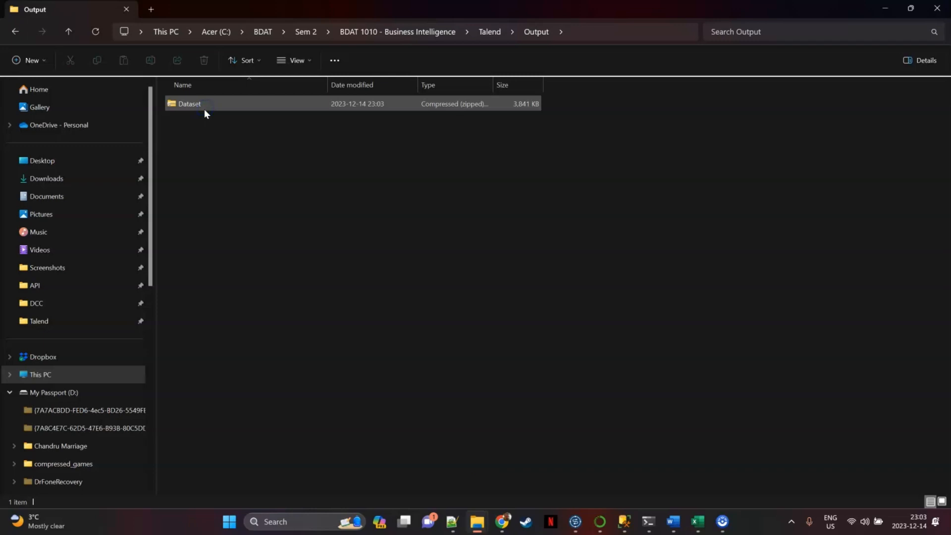
left_click(199, 113)
left_click_drag(585, 129, 166, 97)
key("alt+Tab")
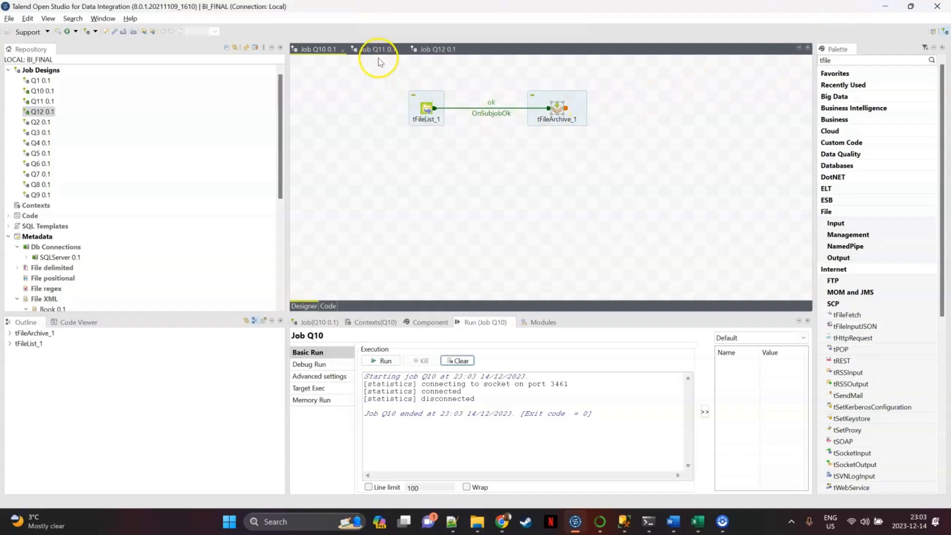
Go to job Q11 and review the loop type and range settings of the tLoop_1 component.
left_click(378, 50)
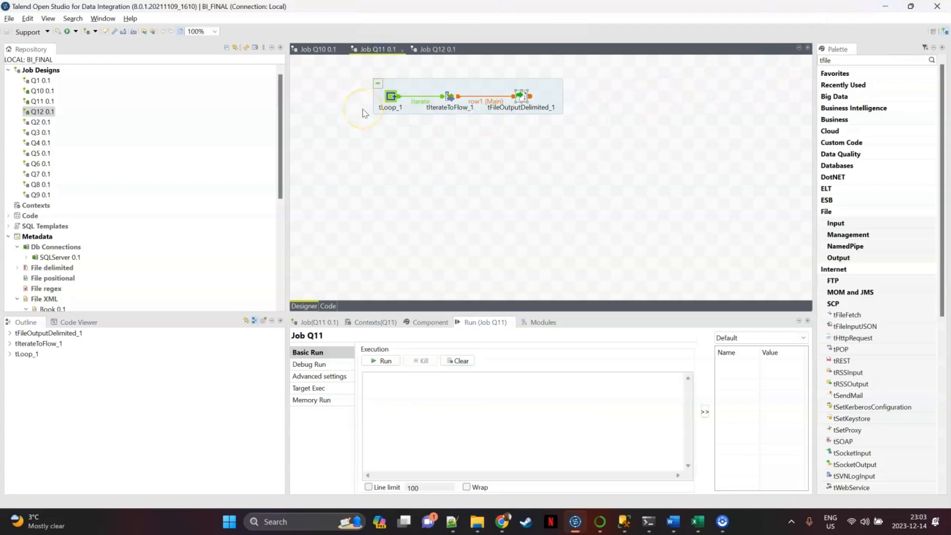
left_click(391, 98)
left_click(390, 98)
left_click(446, 195)
left_click(429, 322)
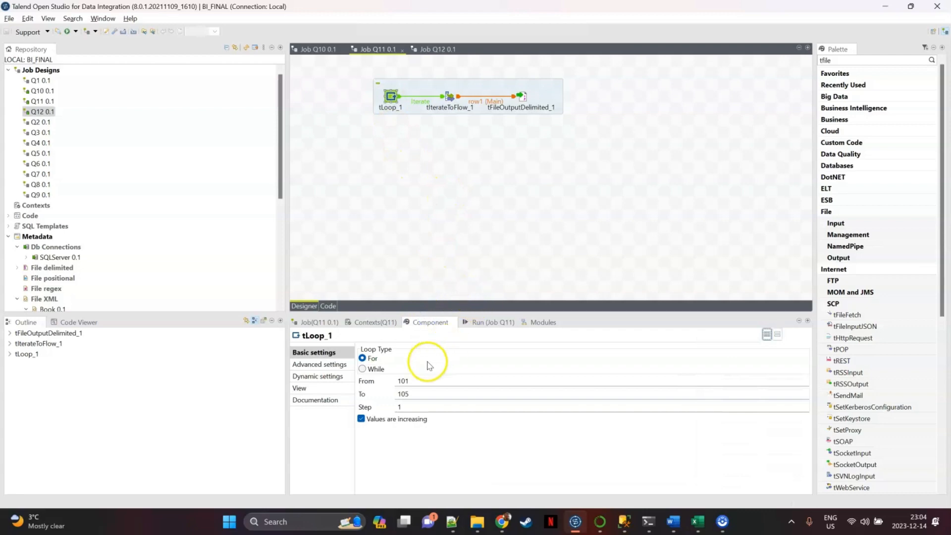
double_click(399, 381)
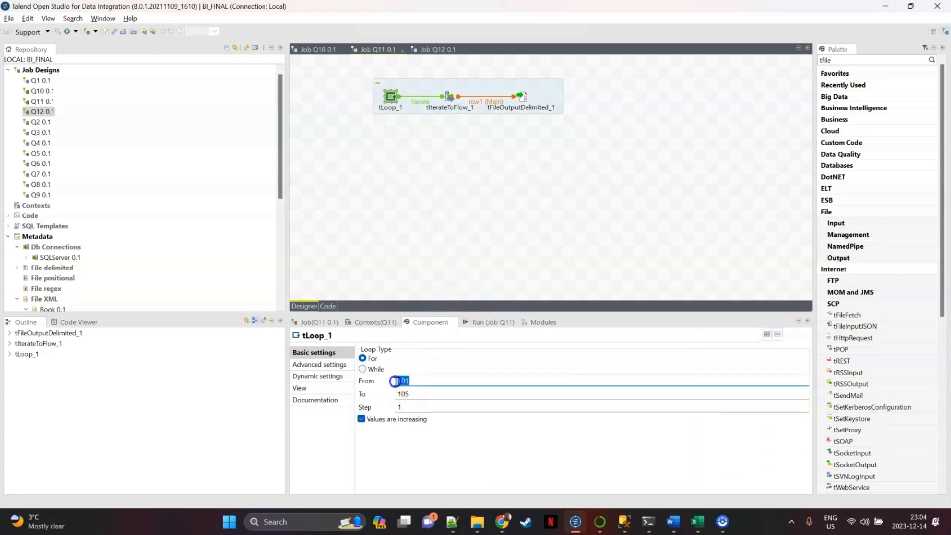
Review the end value and step of the tLoop_1 loop range and run job Q11.
key("Tab")
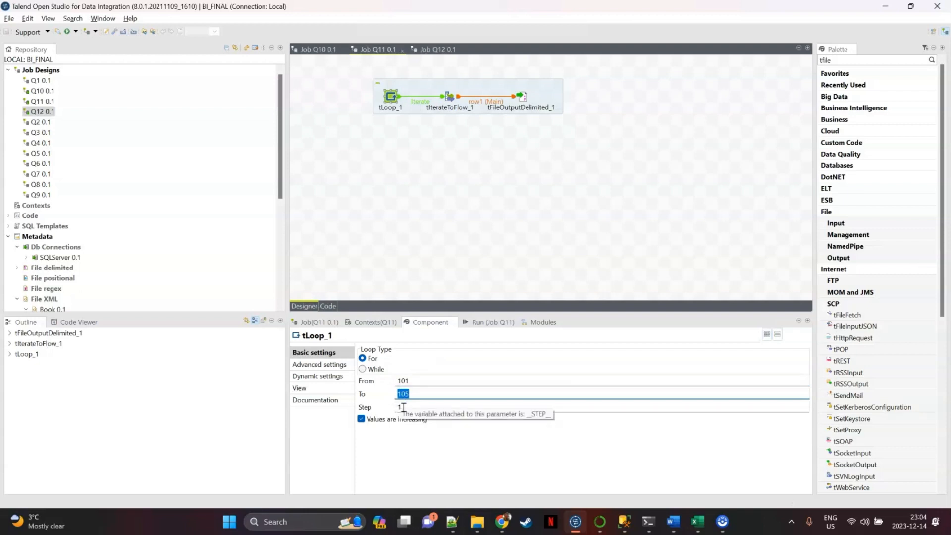
double_click(397, 407)
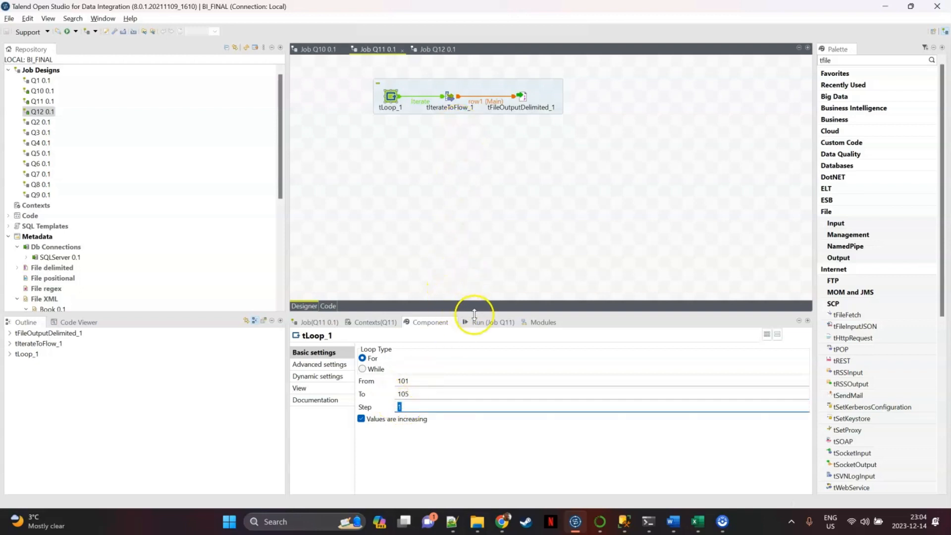
left_click(489, 323)
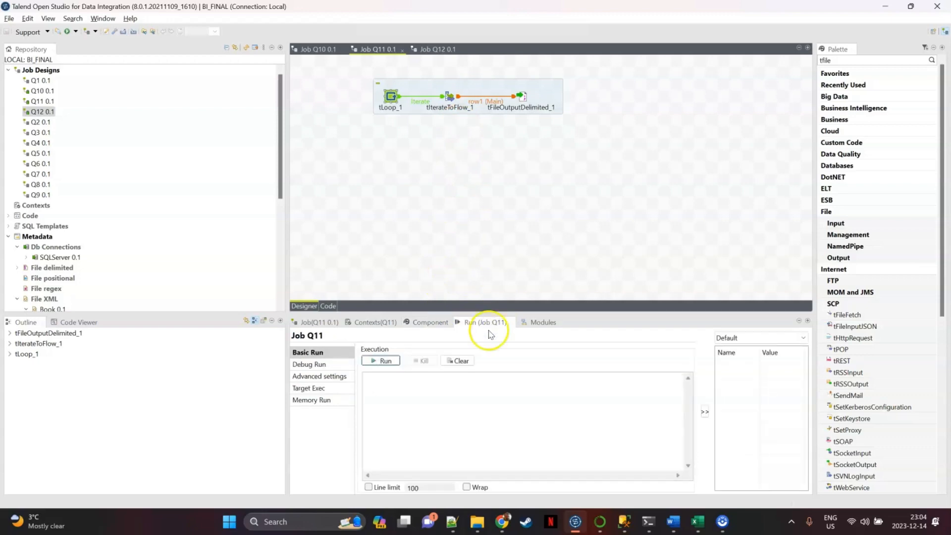
left_click(383, 361)
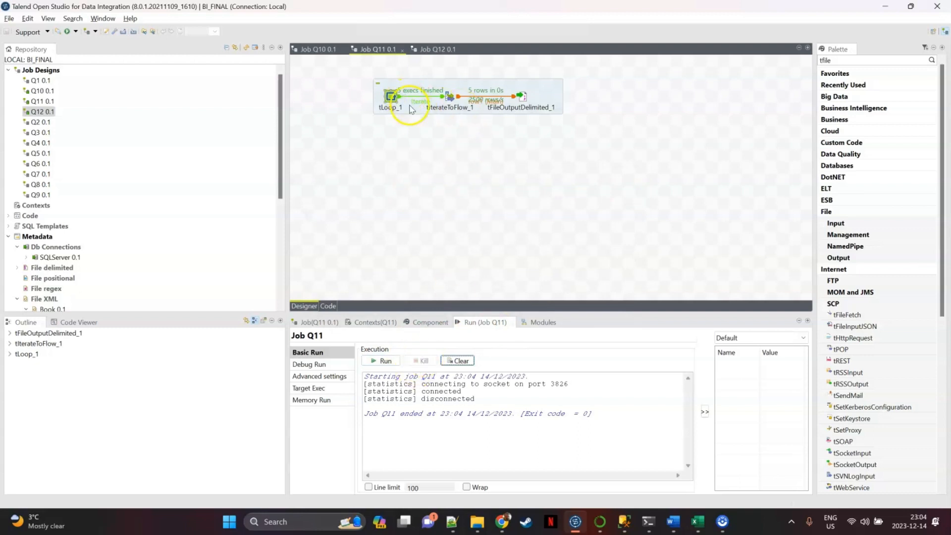
Review the Number column mapping in tIterateToFlow_1 and the output file name set in tFileOutputDelimited_1.
scroll(421, 121, "up", 4)
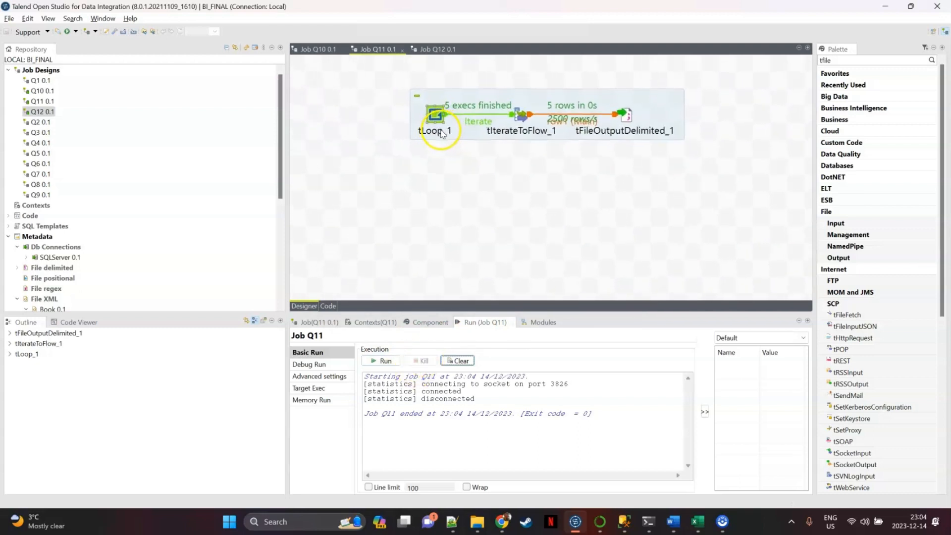
scroll(503, 125, "up", 2)
left_click(584, 135)
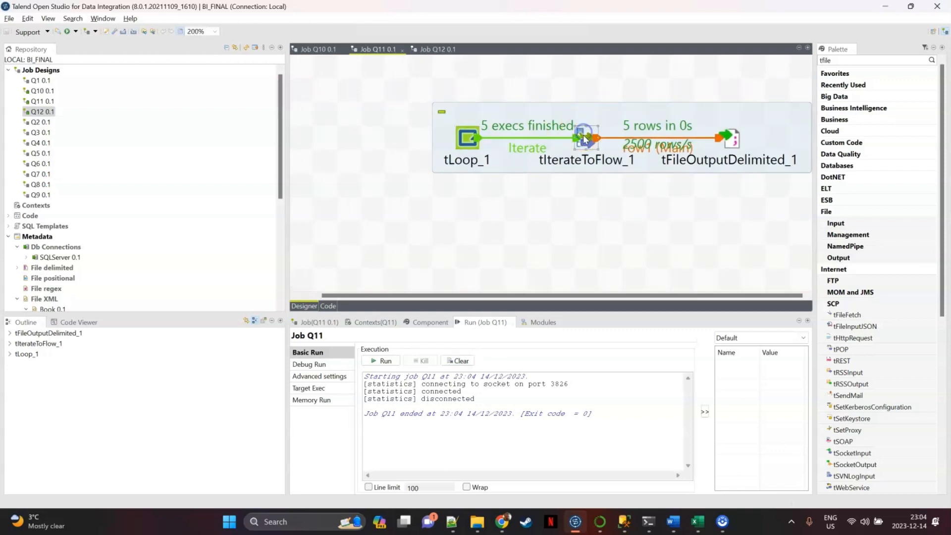
left_click(424, 322)
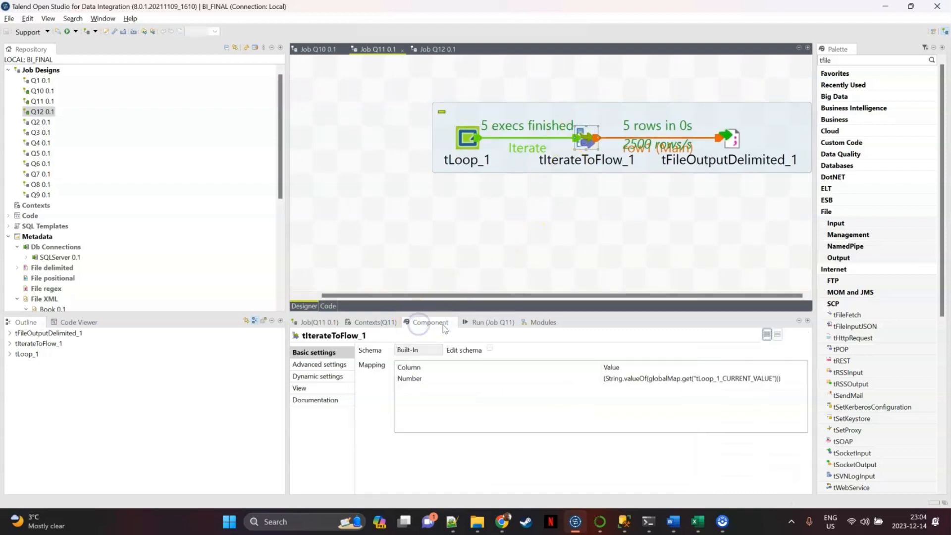
left_click(622, 379)
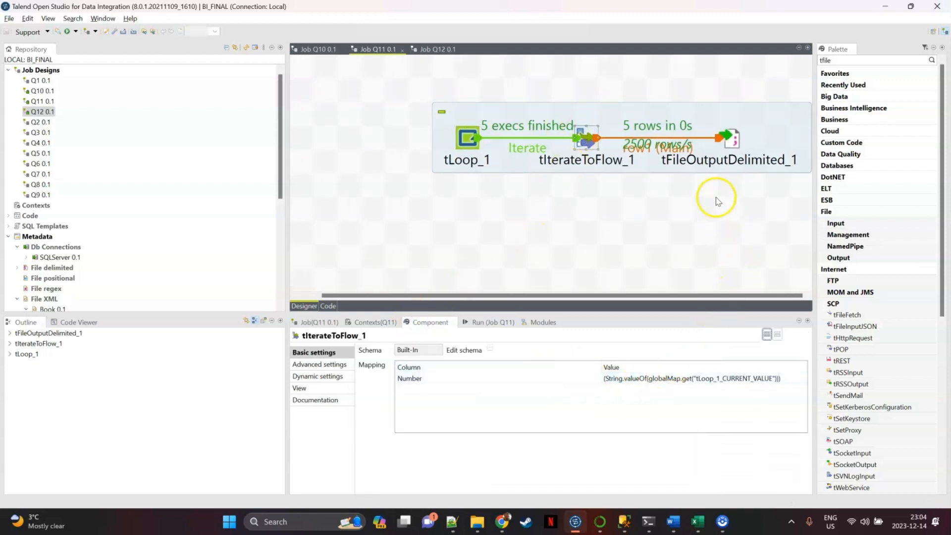
left_click(728, 140)
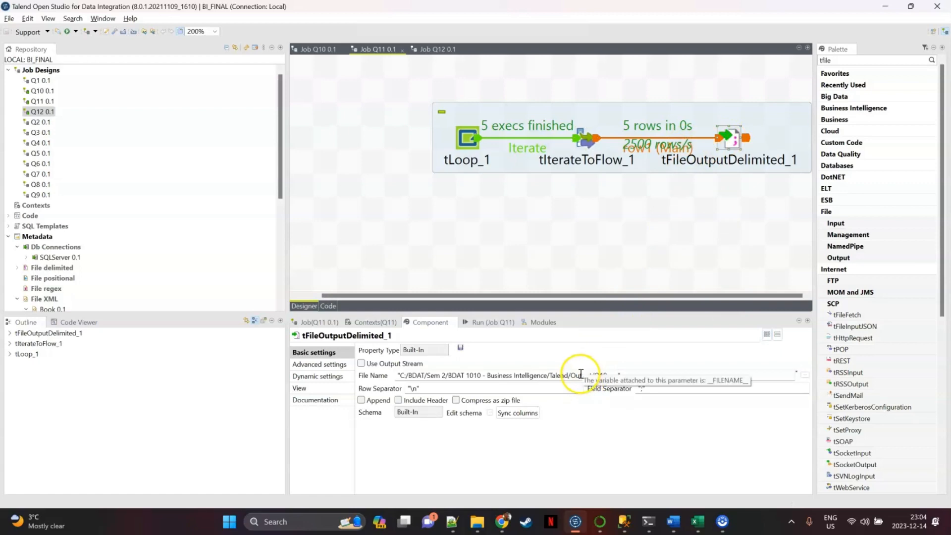
left_click_drag(596, 377, 612, 374)
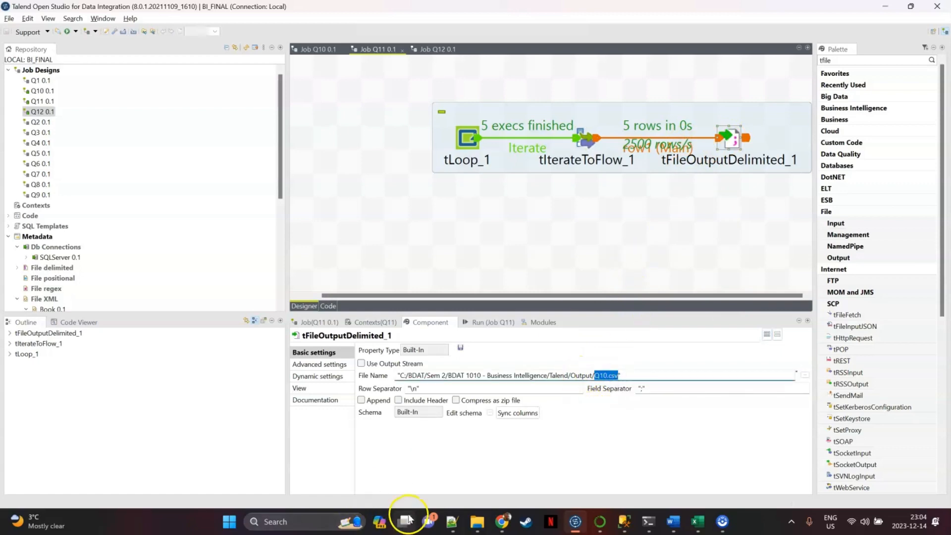
Switch to the Talend Output folder in File Explorer, open the Q10 CSV file in Excel and check the numbers in column A.
left_click(477, 521)
left_click(466, 487)
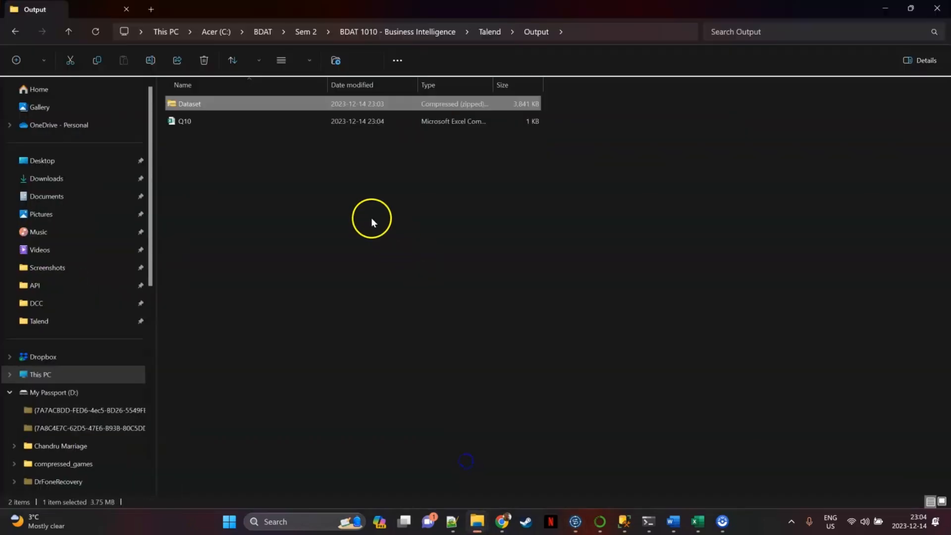
left_click(215, 122)
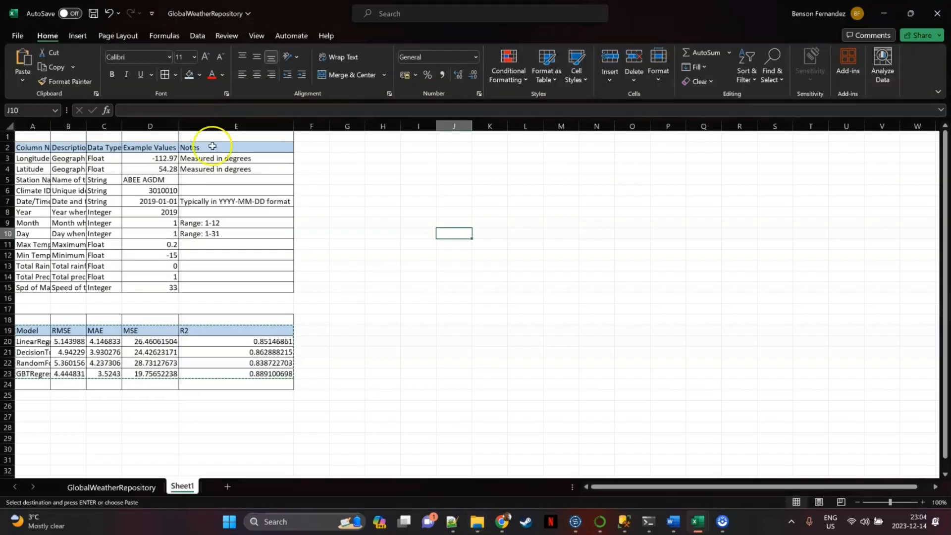
left_click(278, 179)
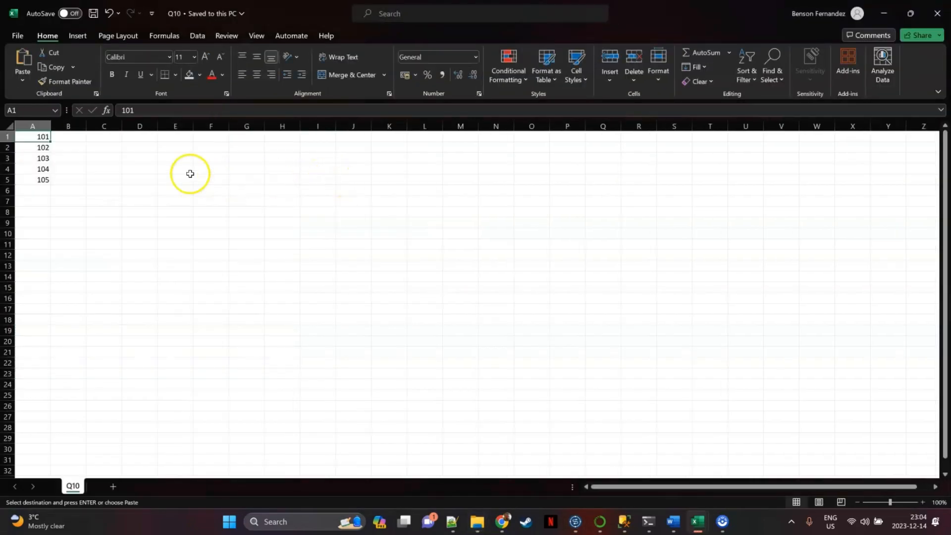
left_click_drag(38, 136, 34, 180)
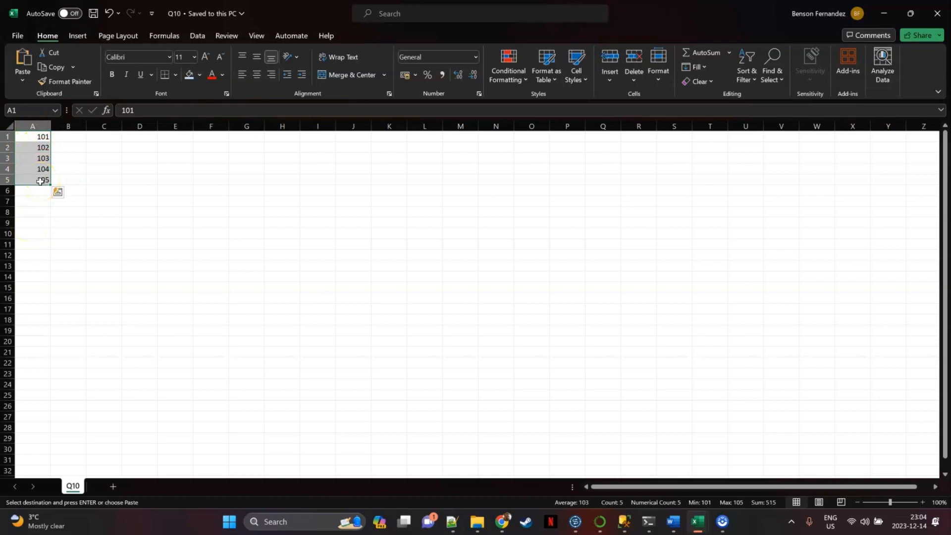
Return to Talend Open Studio, go to job Q12 and review the source file path of the FinancialSample input component.
left_click(427, 48)
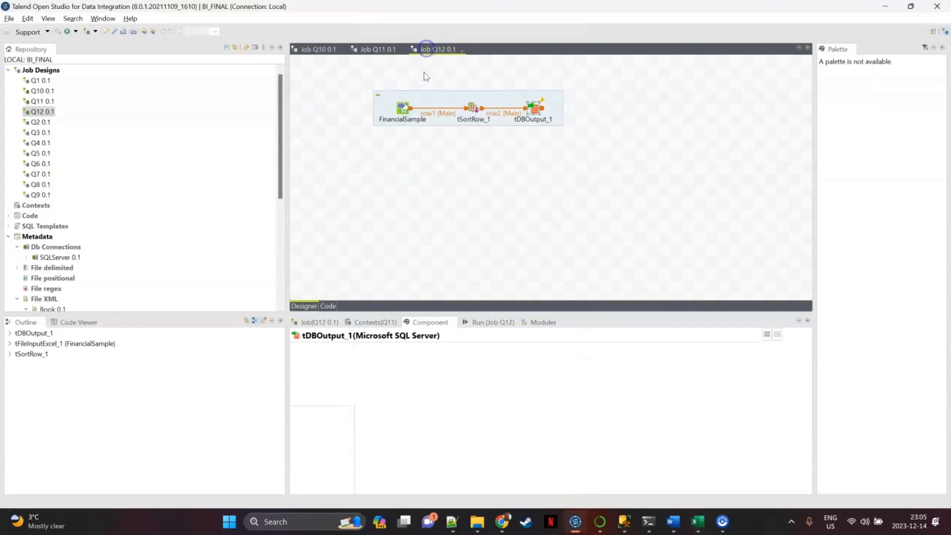
left_click(427, 149)
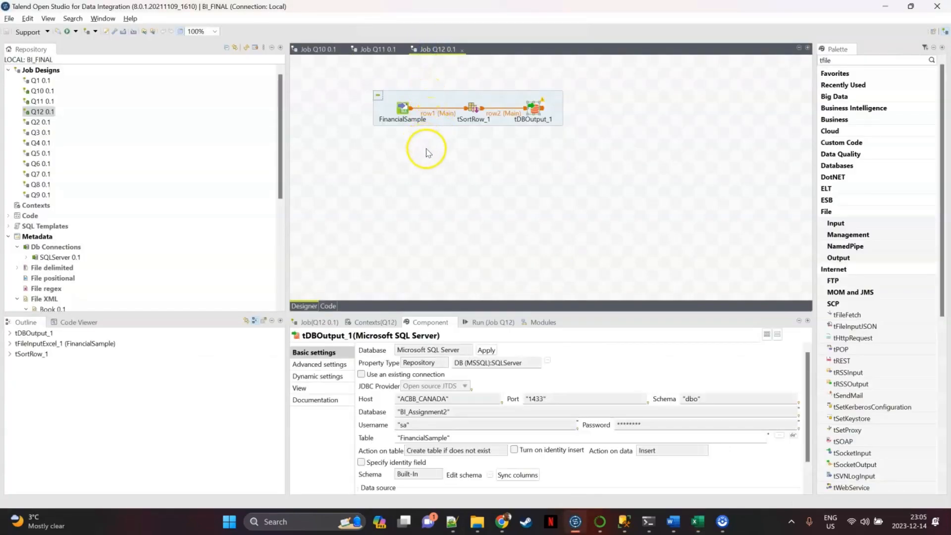
scroll(426, 148, "up", 1)
left_click(466, 138)
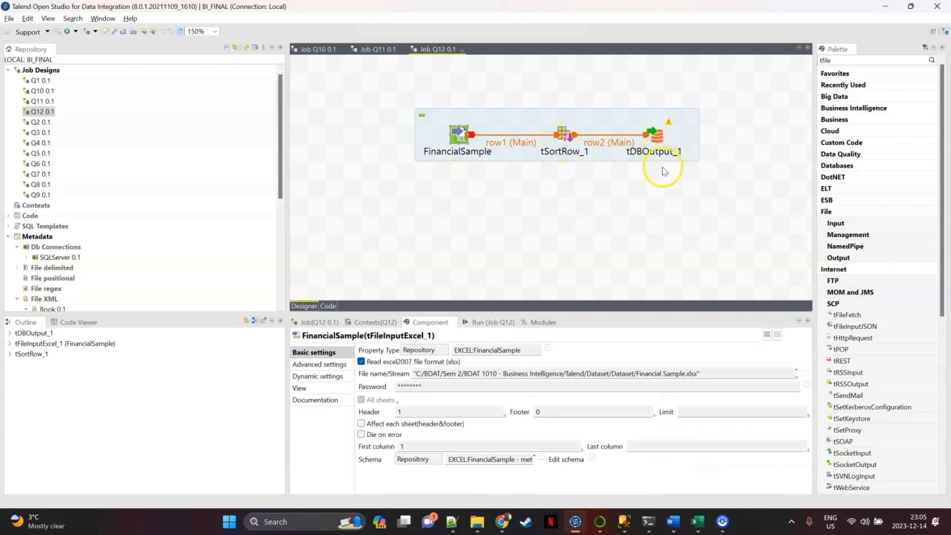
left_click(659, 373)
left_click(506, 276)
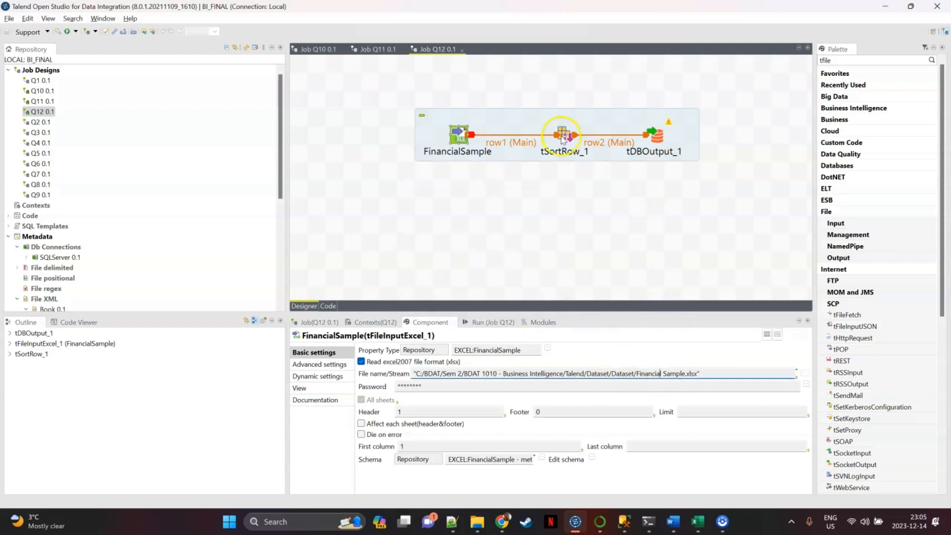
Review the tSortRow_1 criteria that sort by Units_Sold and Sale_Price.
left_click(551, 134)
left_click(563, 138)
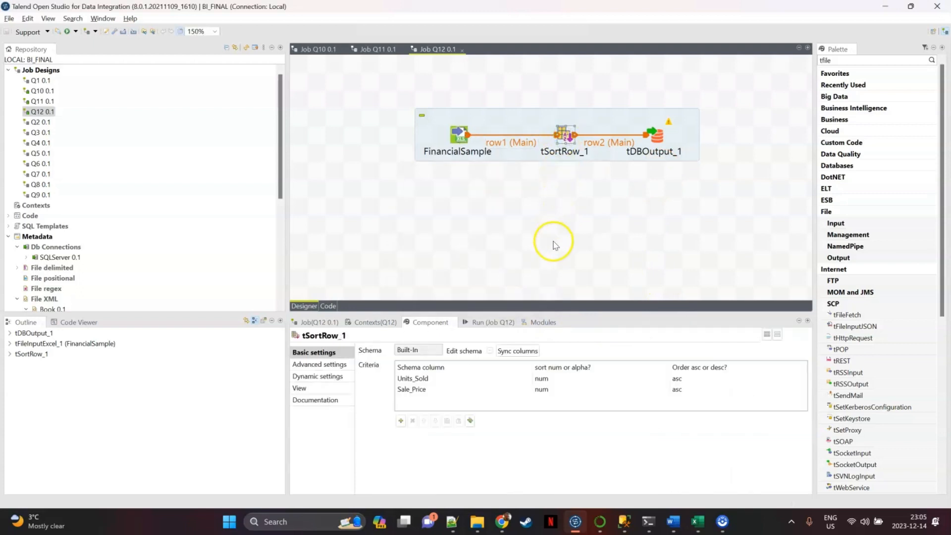
left_click(436, 378)
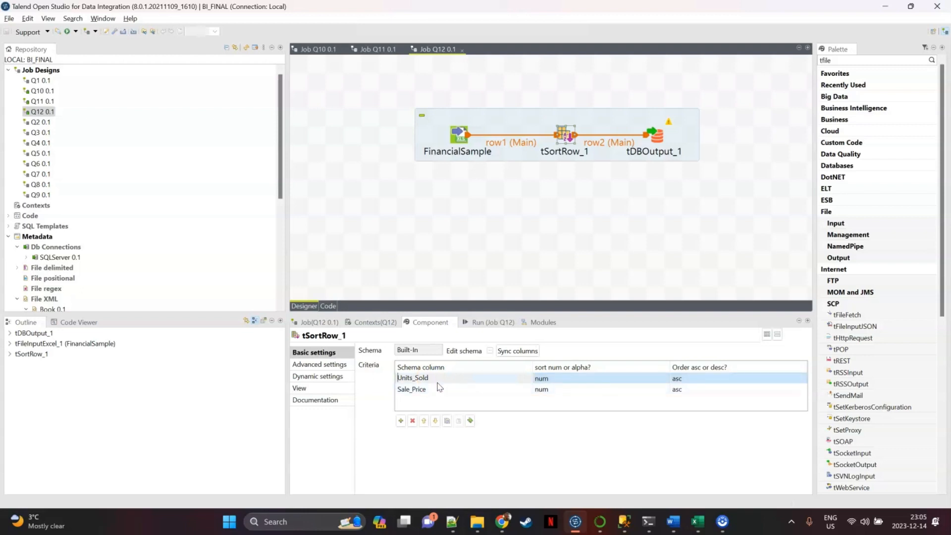
Review the tDBOutput_1 settings for the FinancialSample table and run job Q12.
left_click(655, 135)
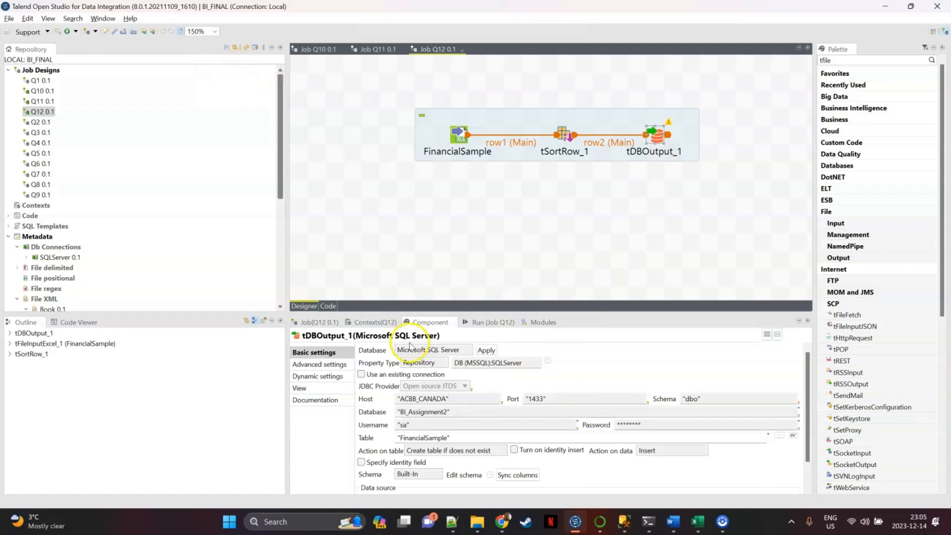
left_click(483, 322)
left_click(381, 361)
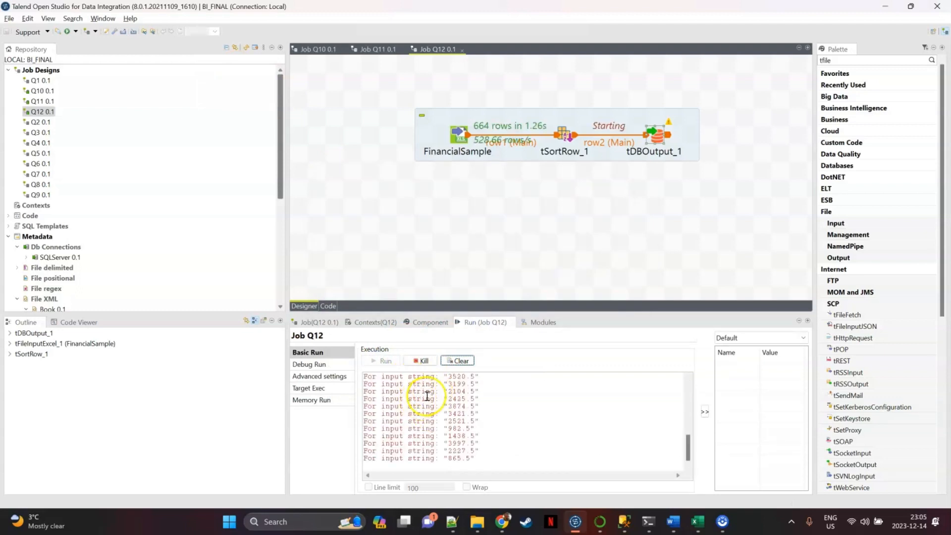
Switch to SQL Server Management Studio, query the top 1000 rows of dbo.FinancialSample in BI_Assignment2 and look through the sorted rows and columns.
left_click(623, 518)
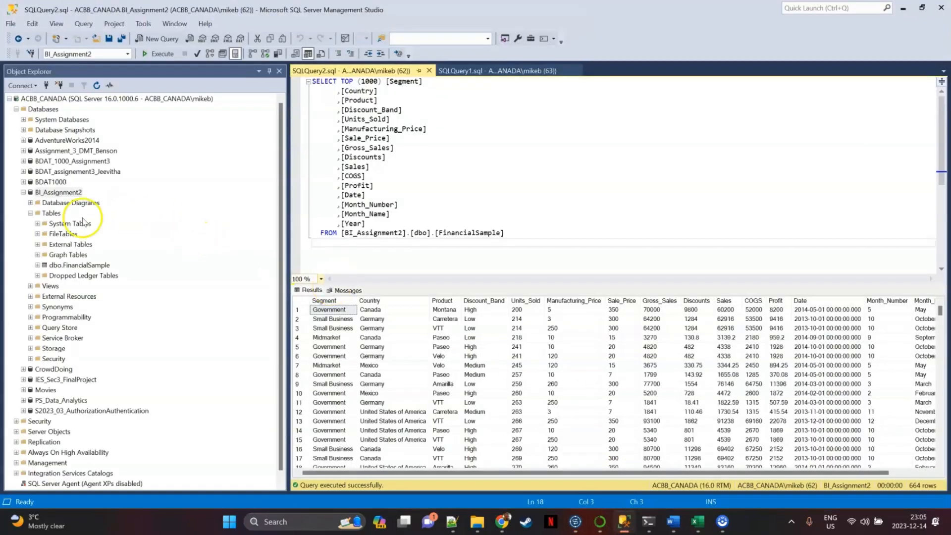
right_click(55, 266)
left_click(85, 293)
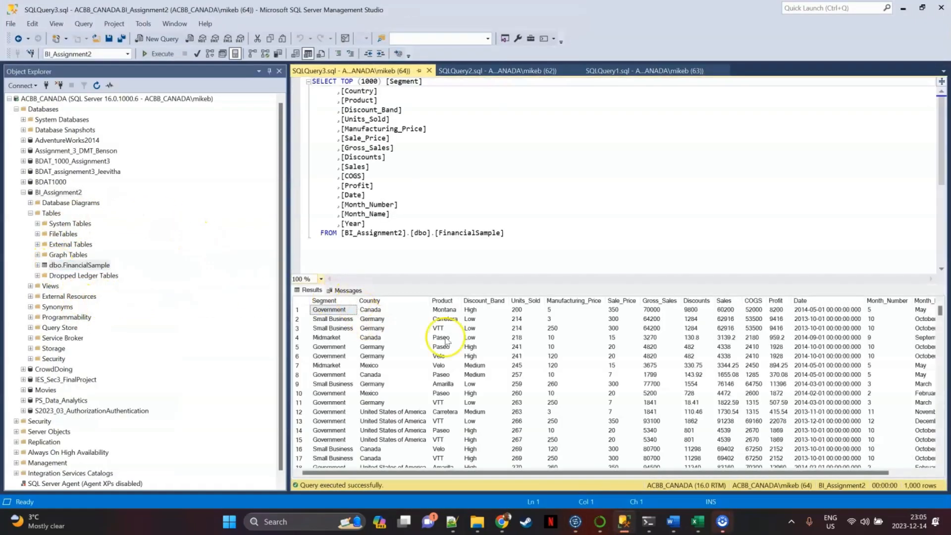
scroll(446, 339, "down", 5)
scroll(541, 350, "down", 10)
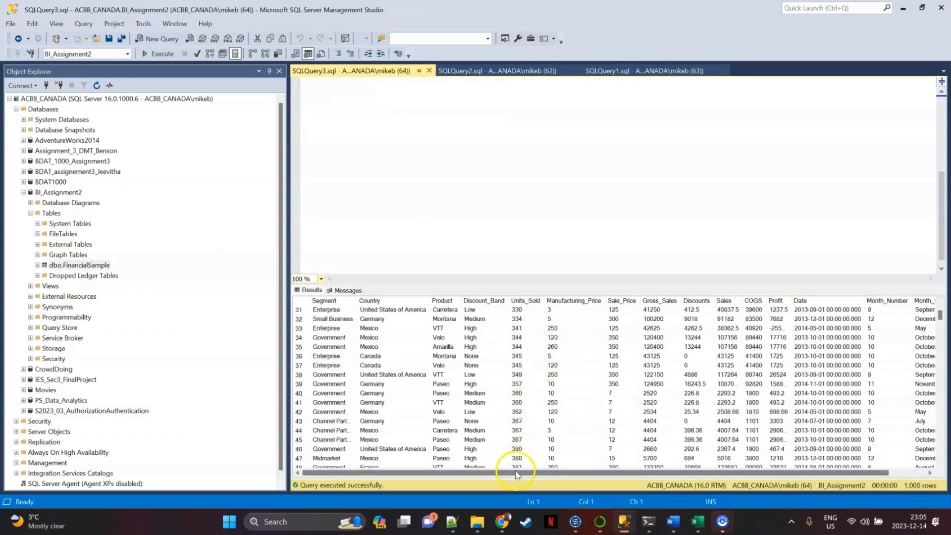
left_click_drag(516, 473, 773, 454)
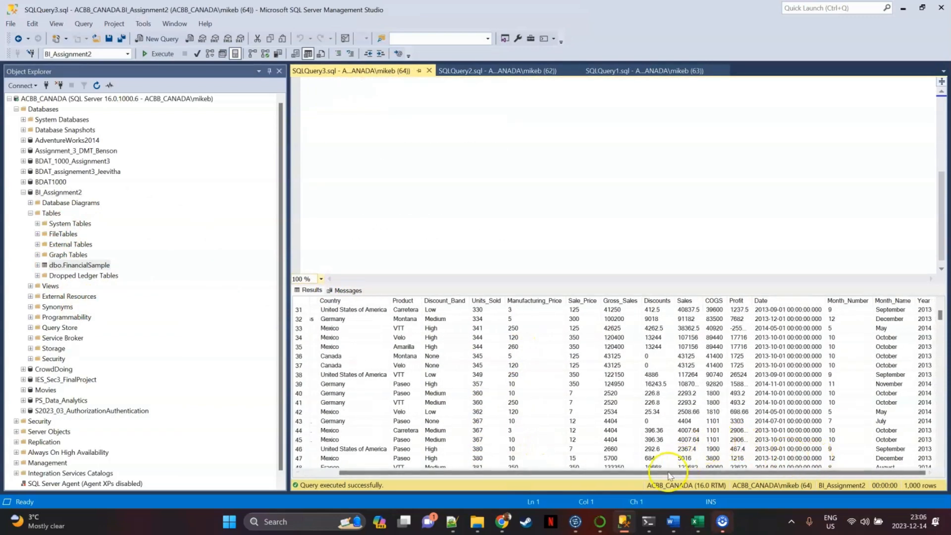